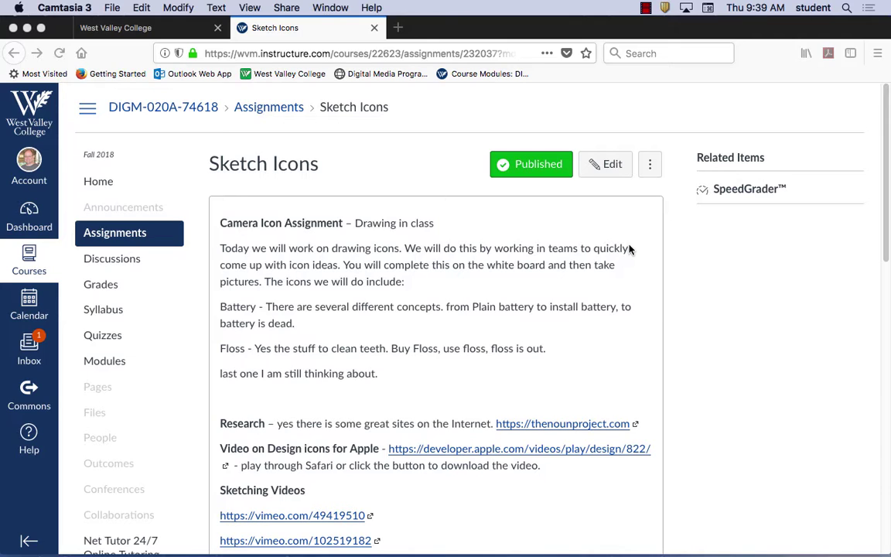
Step: Open the thenounproject.com research link from the assignment and search the site for "battery" icons
click(597, 430)
click(598, 426)
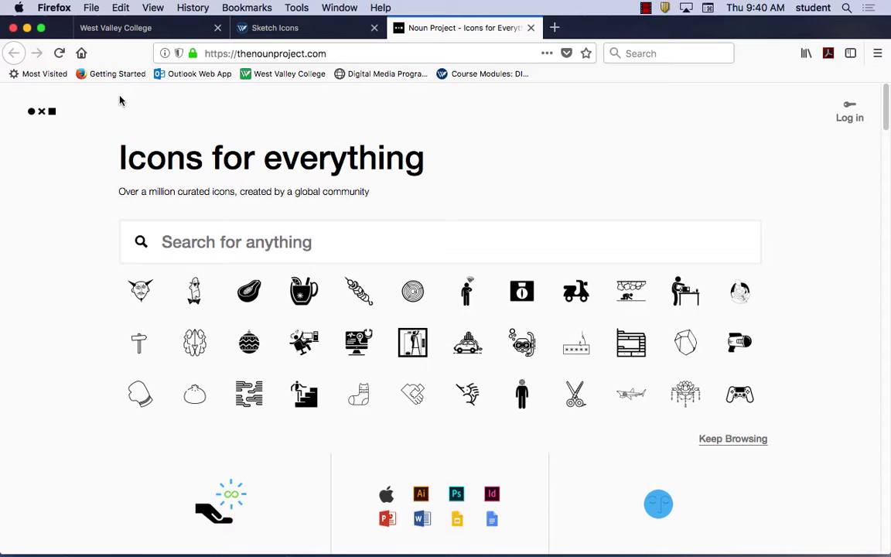
click(267, 255)
text(battery)
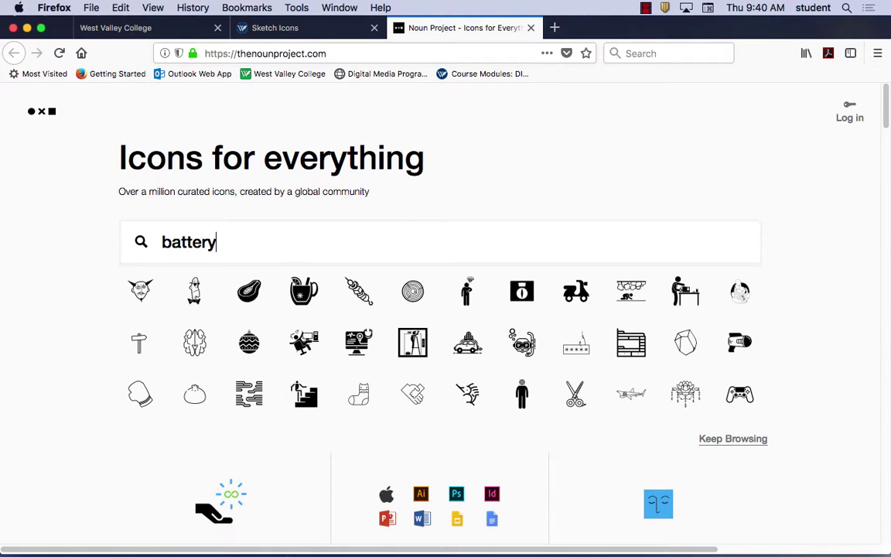
key(Return)
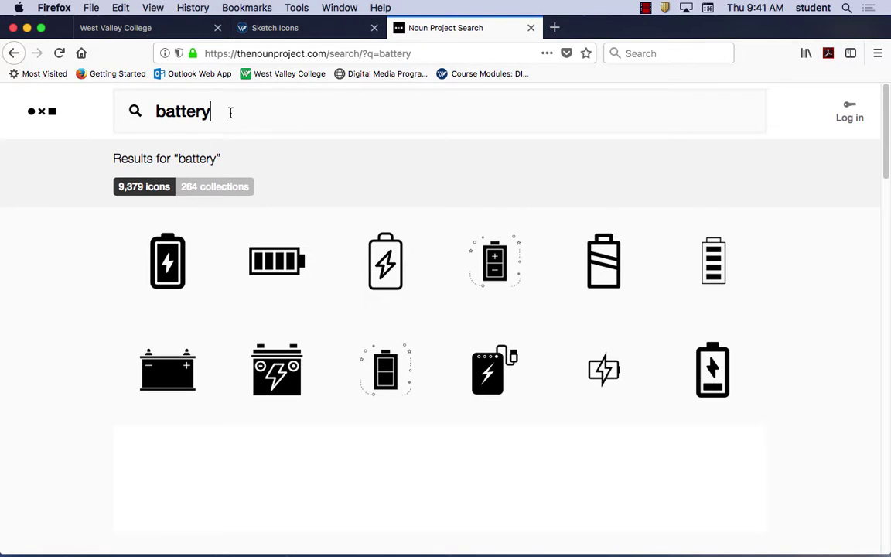
Step: Replace the search term with "paper towel" and run the icon search
drag(230, 112, 152, 112)
text(pape)
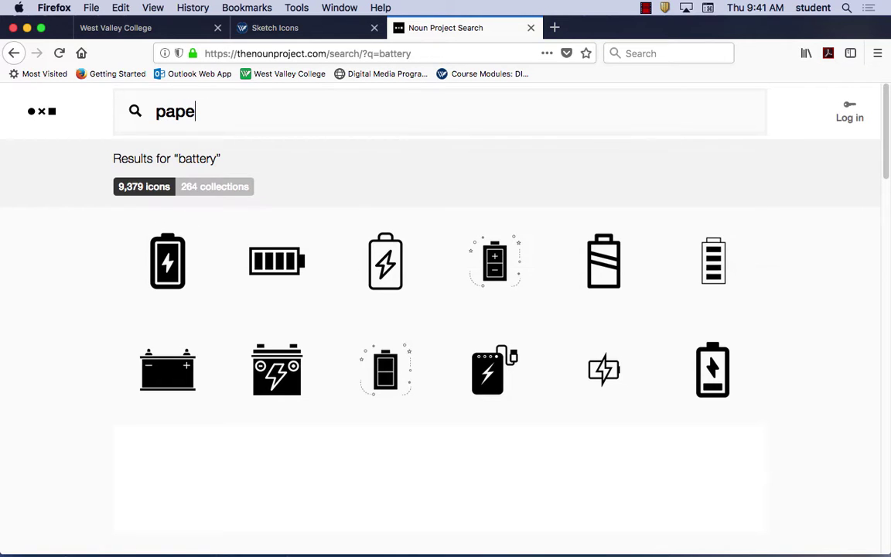
text(r towel)
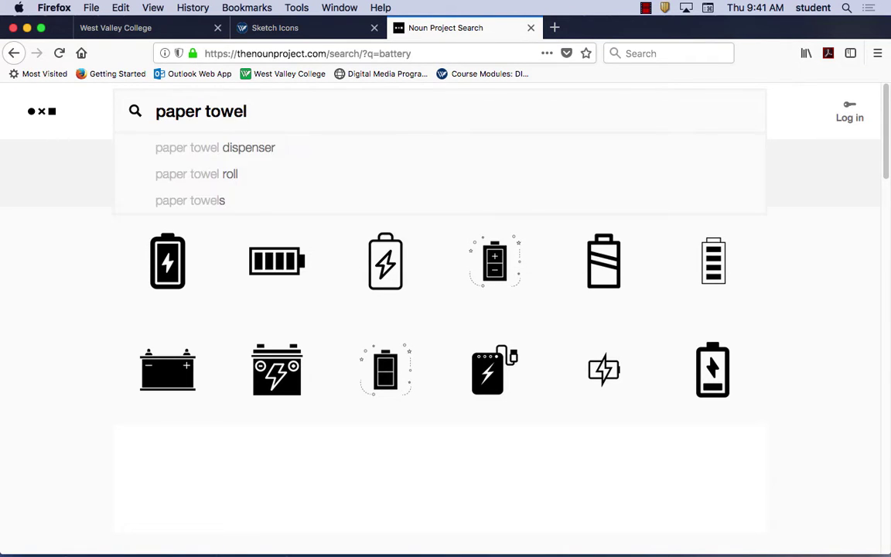
key(Return)
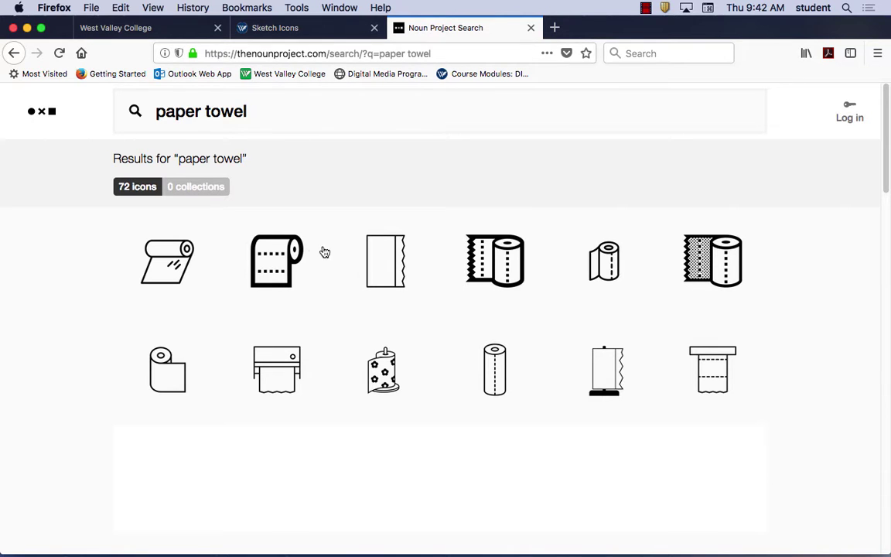
Step: Open the second paper towel icon, request its download, and return to the battery search results
click(286, 253)
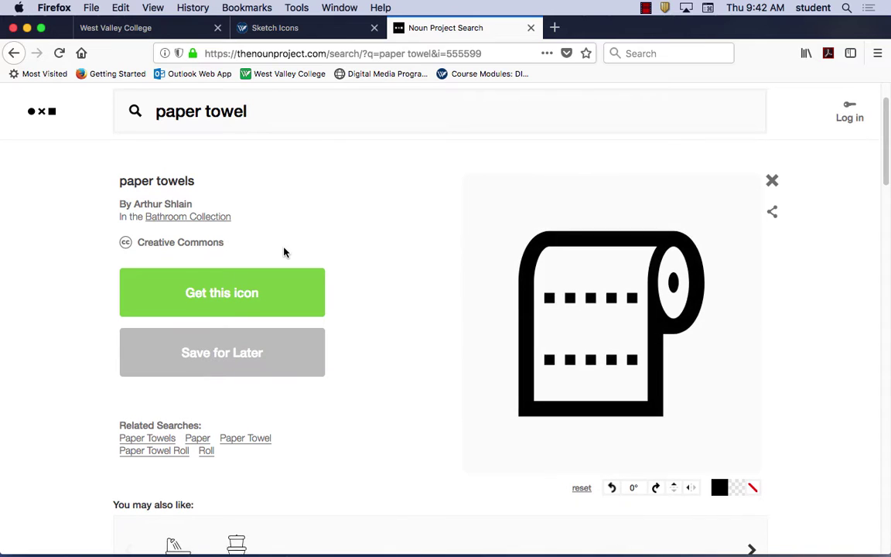
click(251, 301)
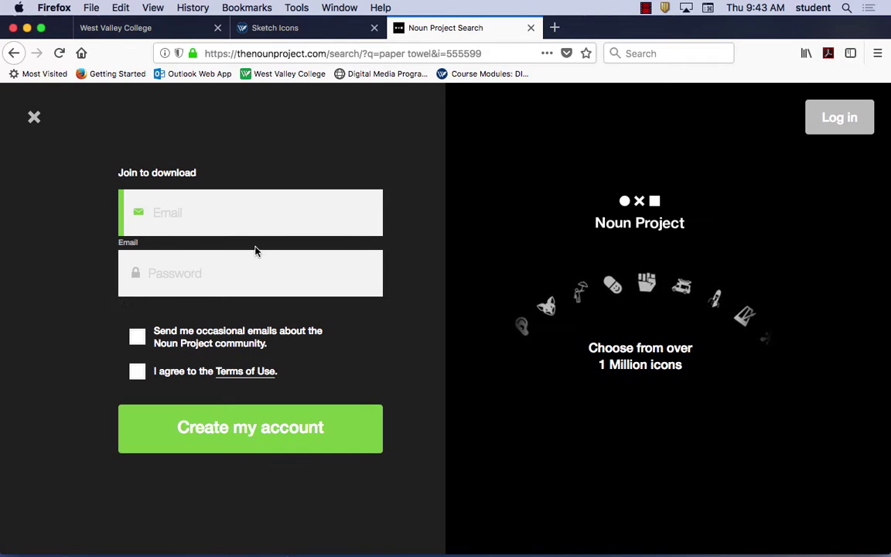
right_click(15, 54)
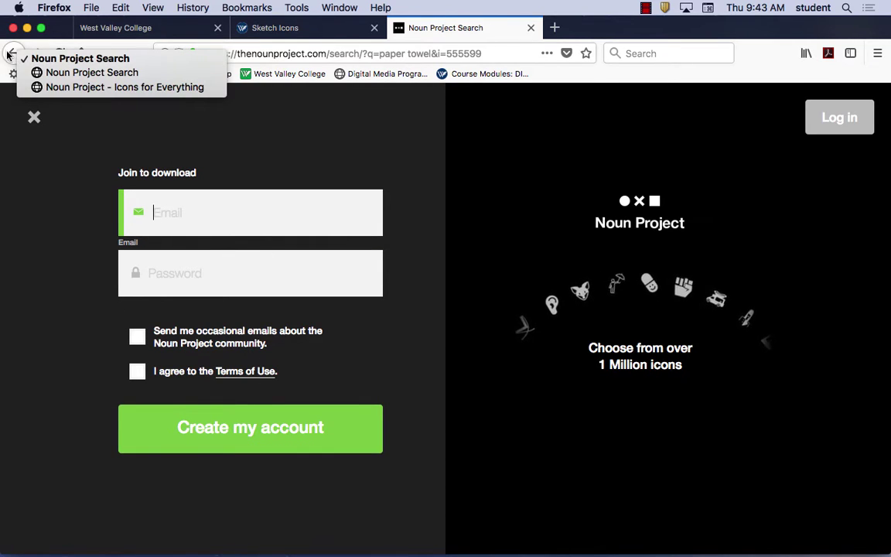
click(13, 54)
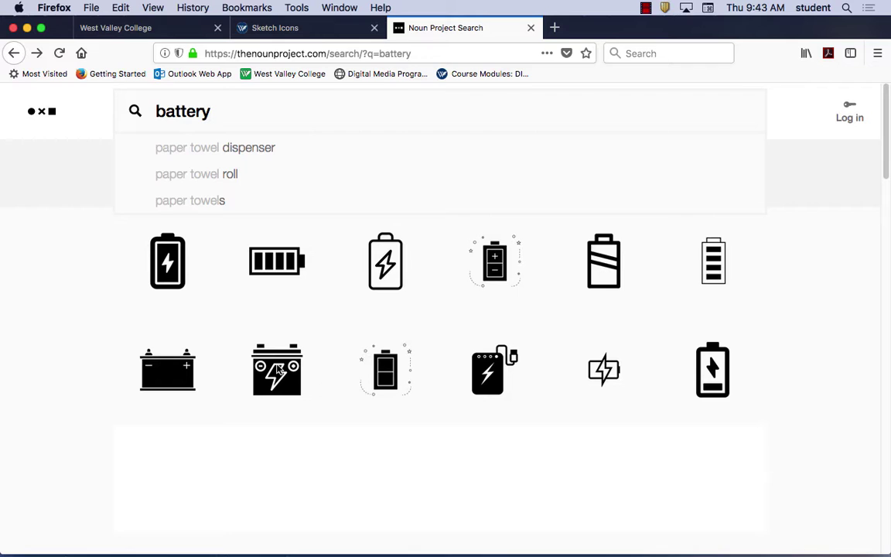
Step: Open the car battery icon with the lightning bolt and take a screenshot of its enlarged artwork
click(253, 338)
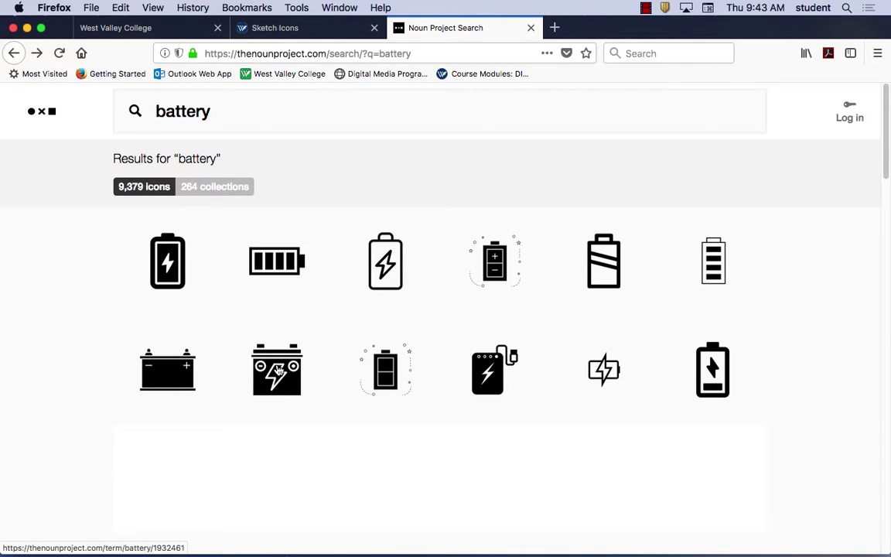
click(279, 371)
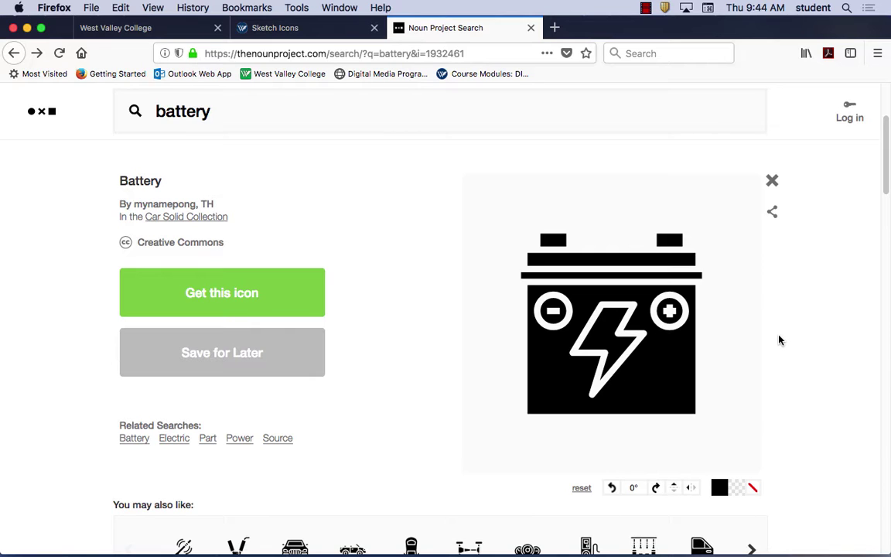
key(super+shift+4)
drag(503, 214, 717, 440)
Step: Hide the browser and move the battery screenshot file to an empty area of the desktop
mouse_move(379, 554)
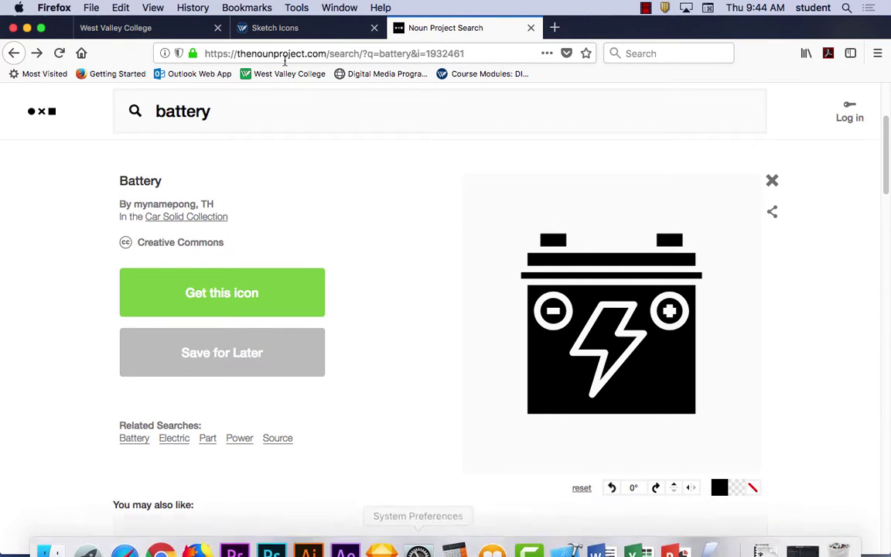
click(54, 8)
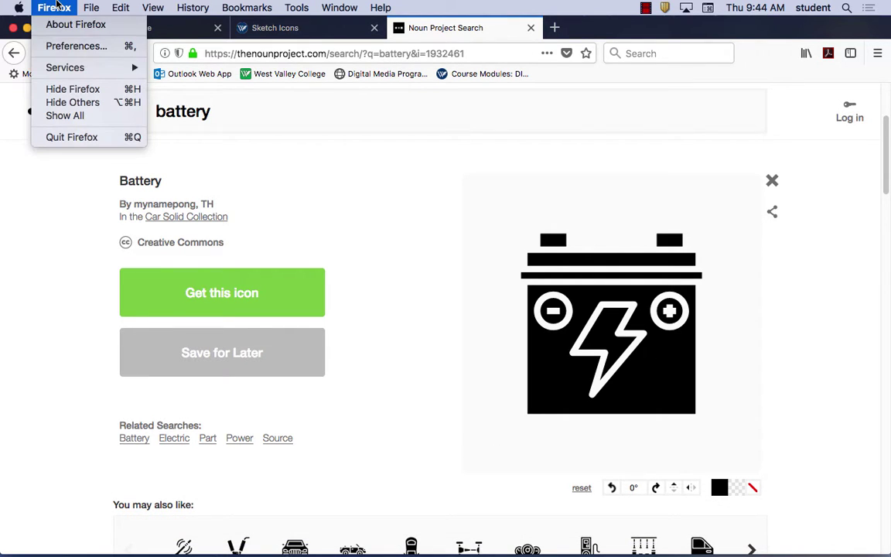
click(67, 91)
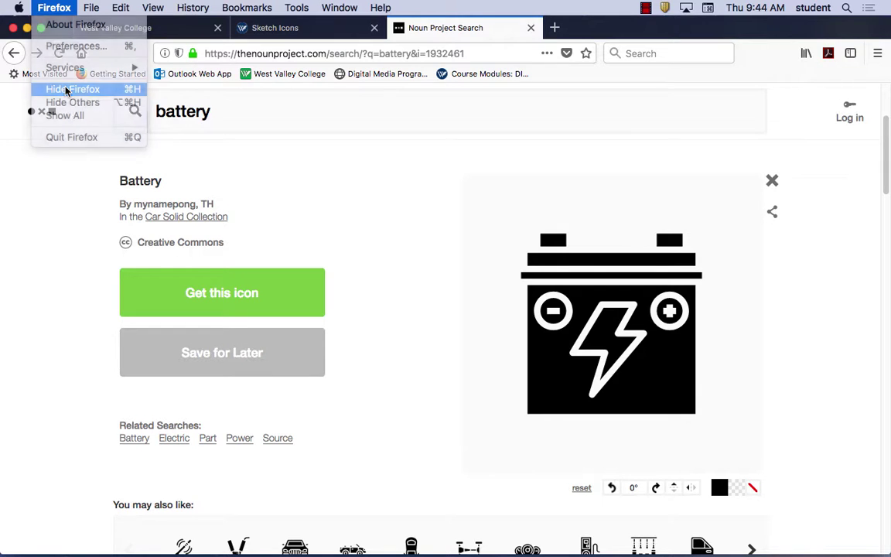
drag(676, 278, 271, 124)
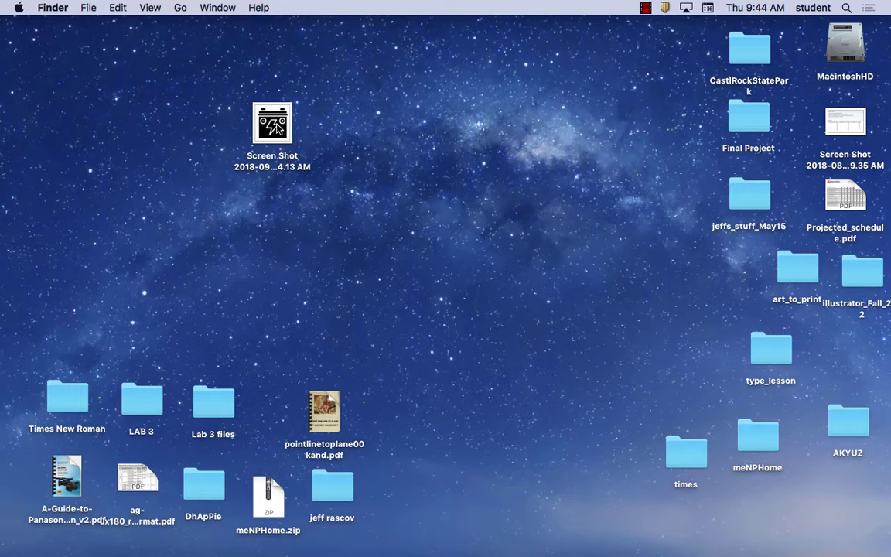
Step: View the battery screenshot in Preview, quit Preview, and deselect the file on the desktop
double_click(276, 127)
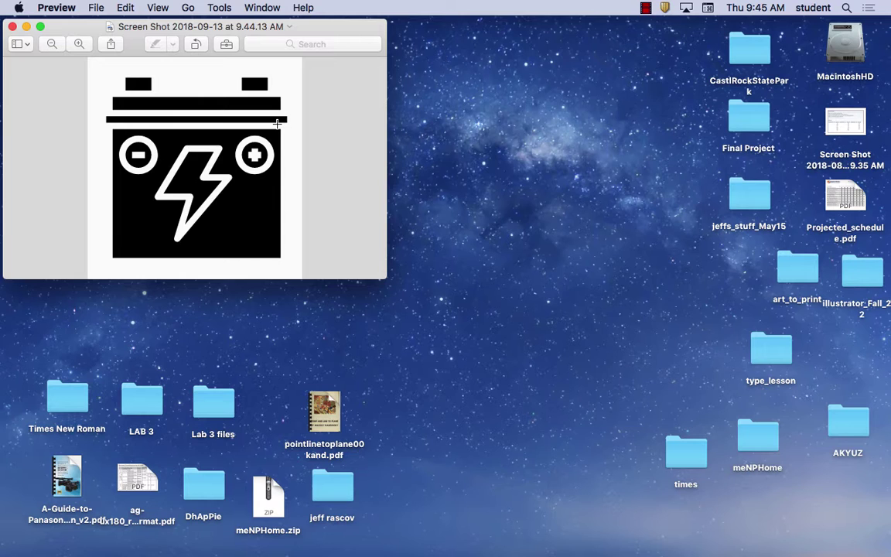
click(36, 7)
click(68, 139)
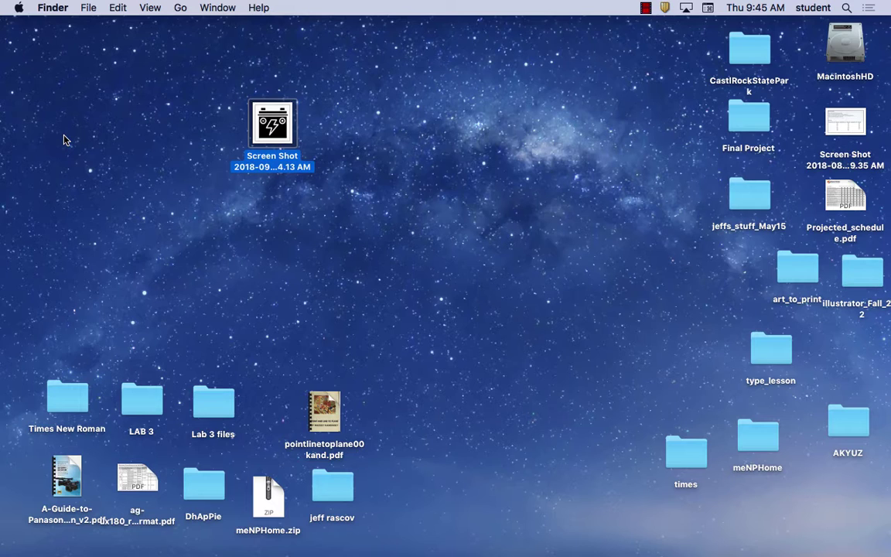
click(210, 224)
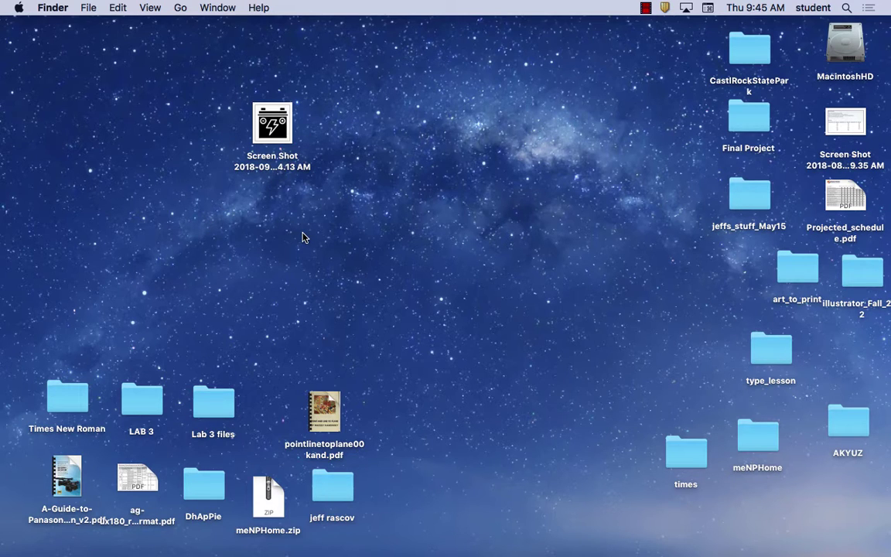
Step: Launch Adobe Illustrator and start setting up a new document
mouse_move(271, 536)
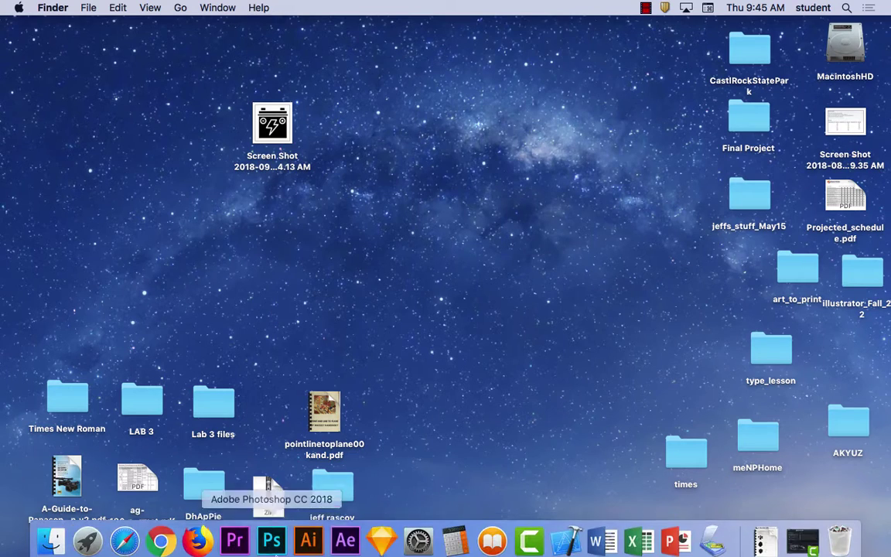
click(310, 535)
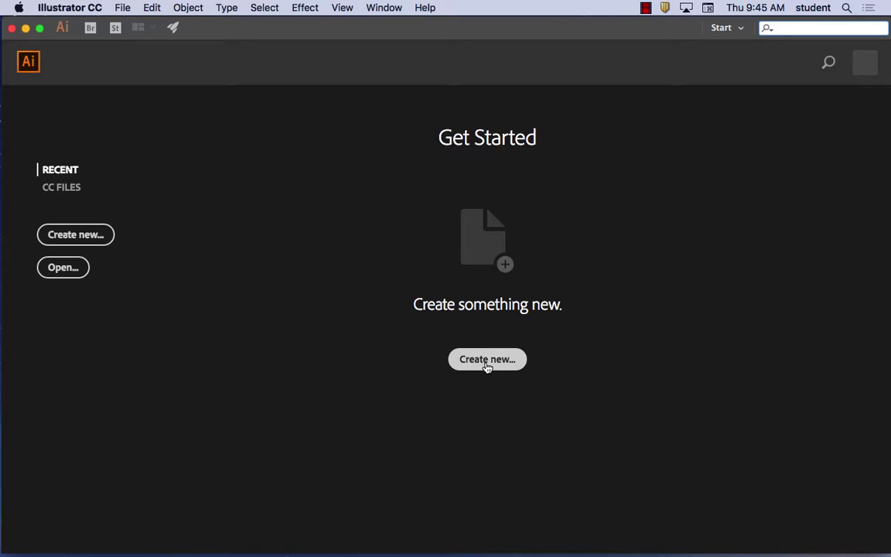
click(488, 359)
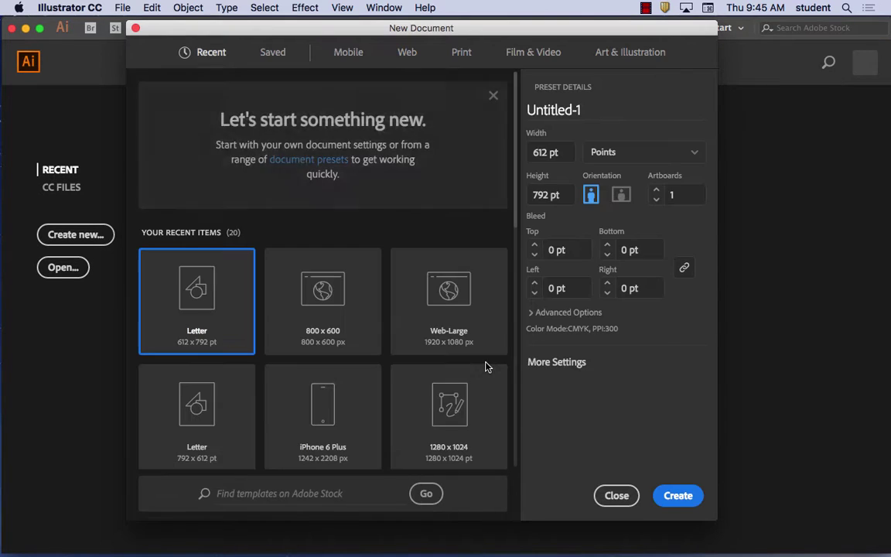
Step: Create the Letter document with RGB color mode and inches as its units
click(534, 313)
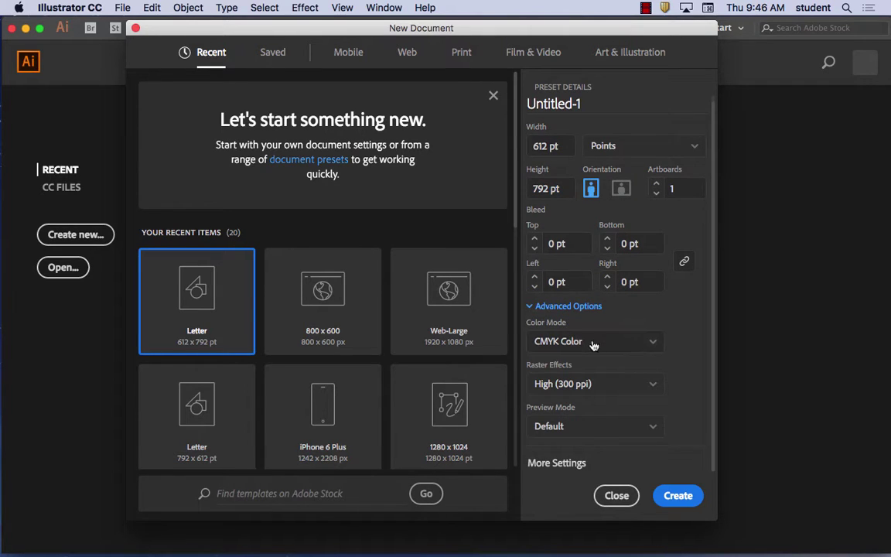
click(547, 340)
click(574, 365)
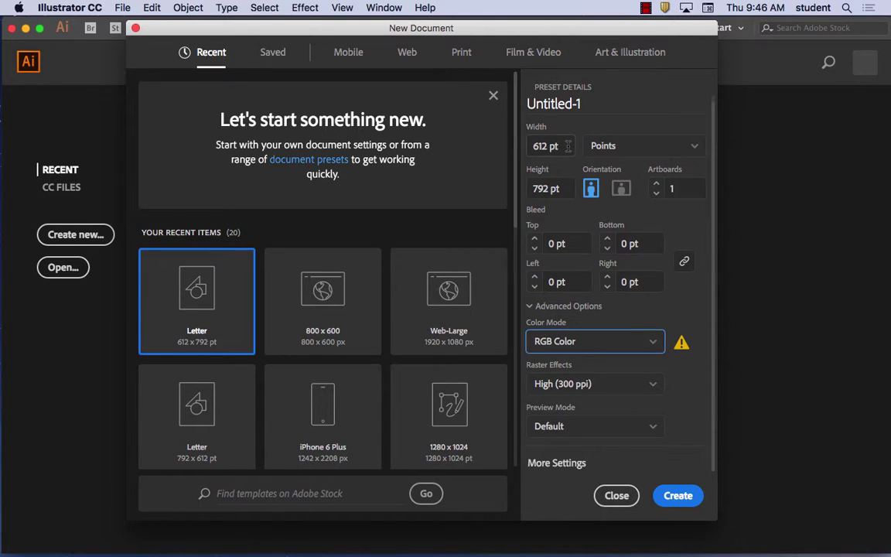
click(612, 145)
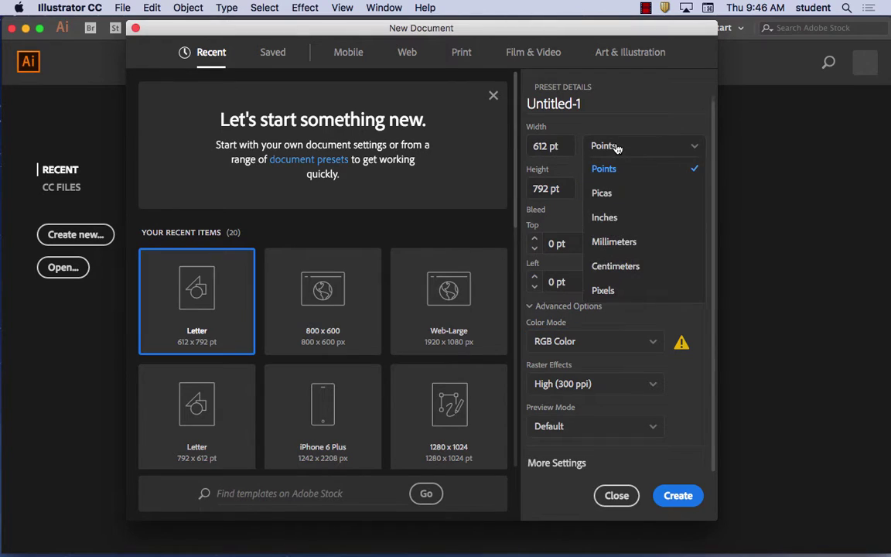
click(605, 218)
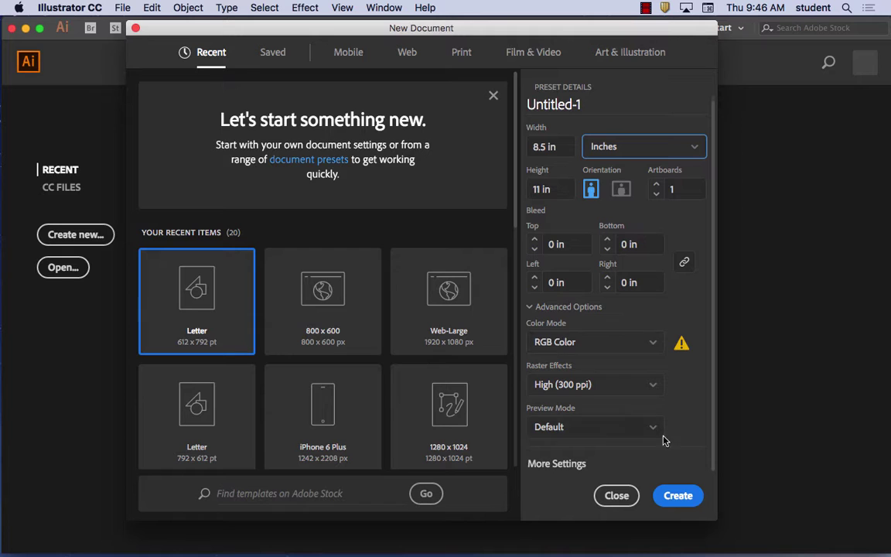
click(681, 502)
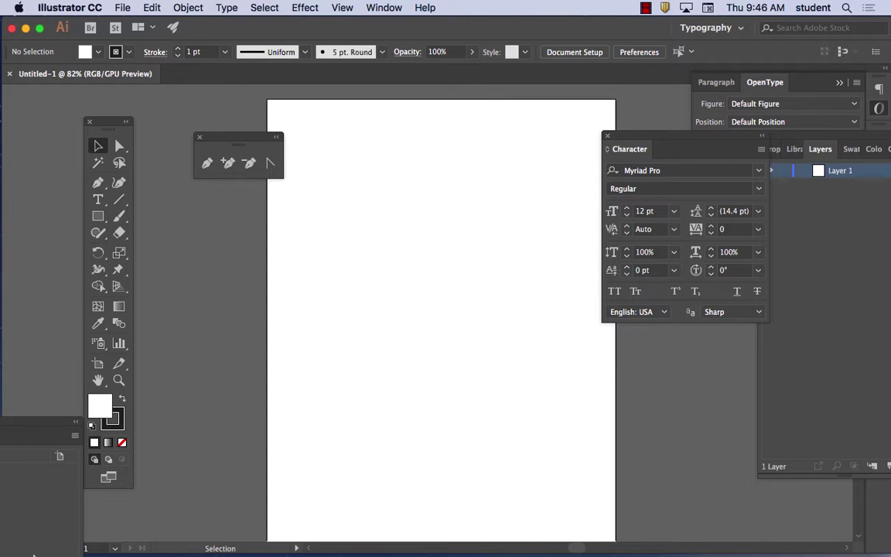
Step: Switch to the Essentials Classic workspace and reset it to its default panel layout
drag(52, 426, 290, 242)
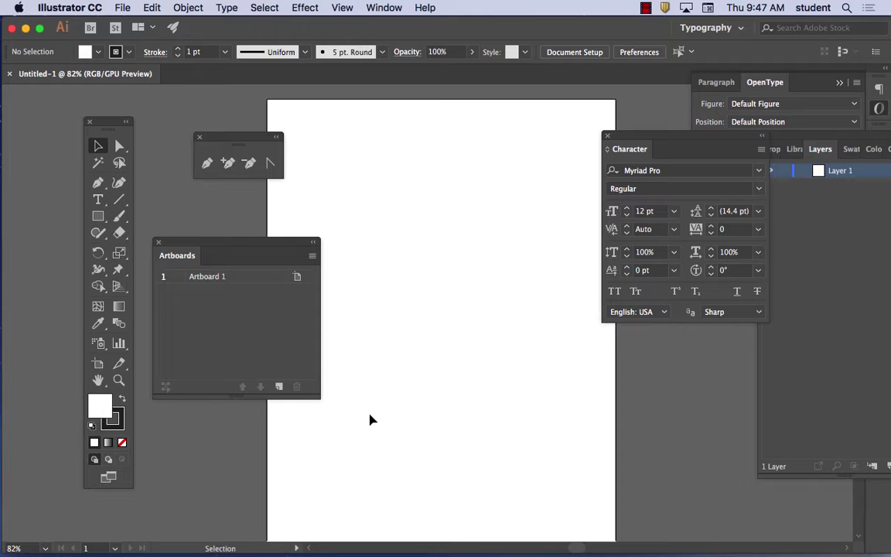
click(395, 7)
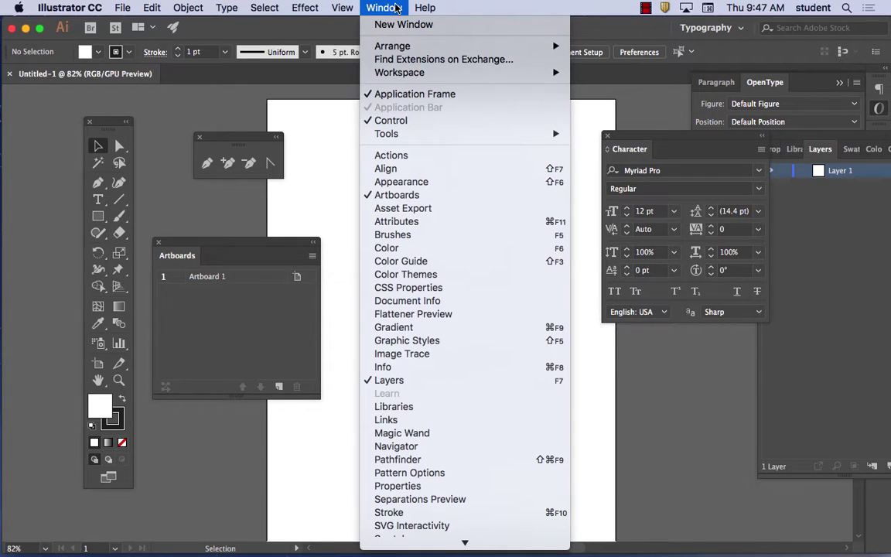
mouse_move(399, 75)
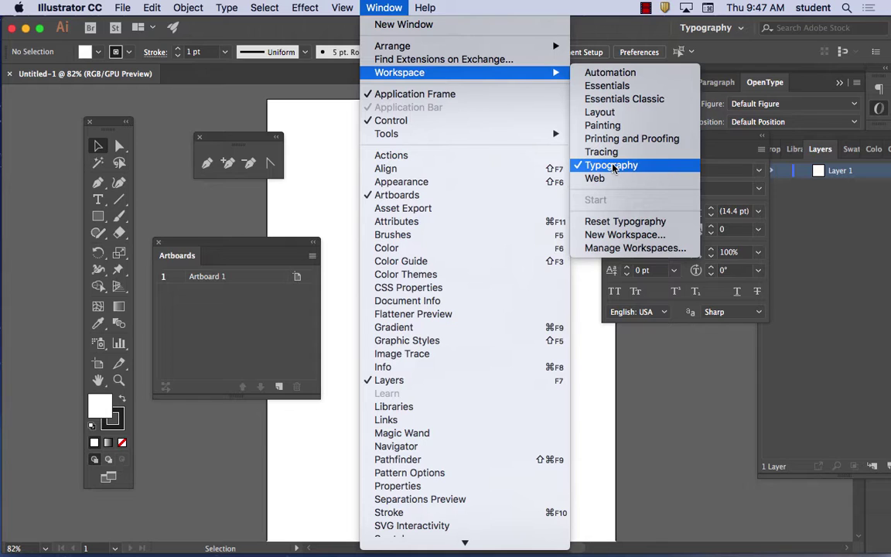
click(616, 101)
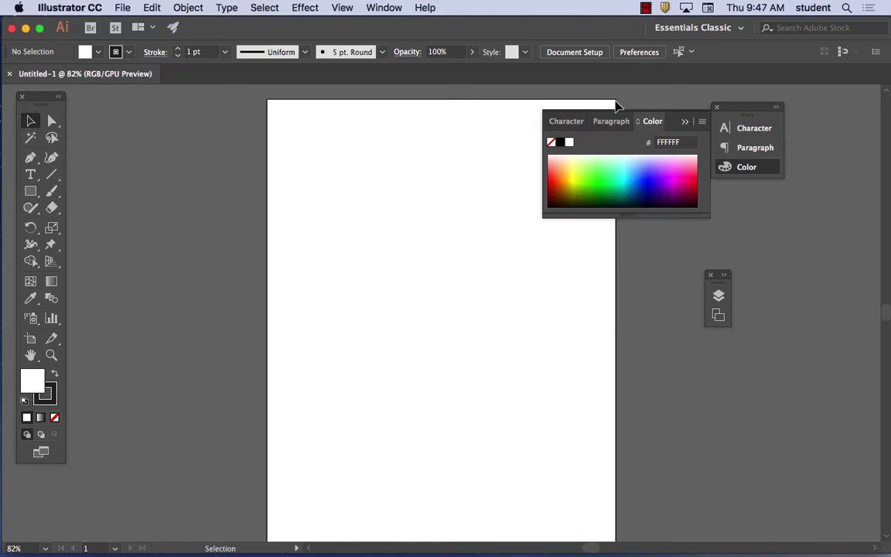
click(397, 8)
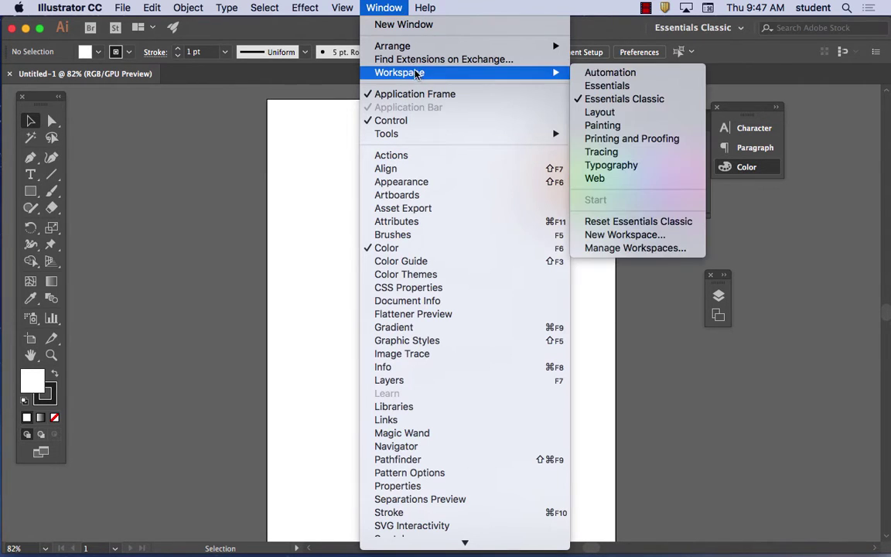
click(650, 223)
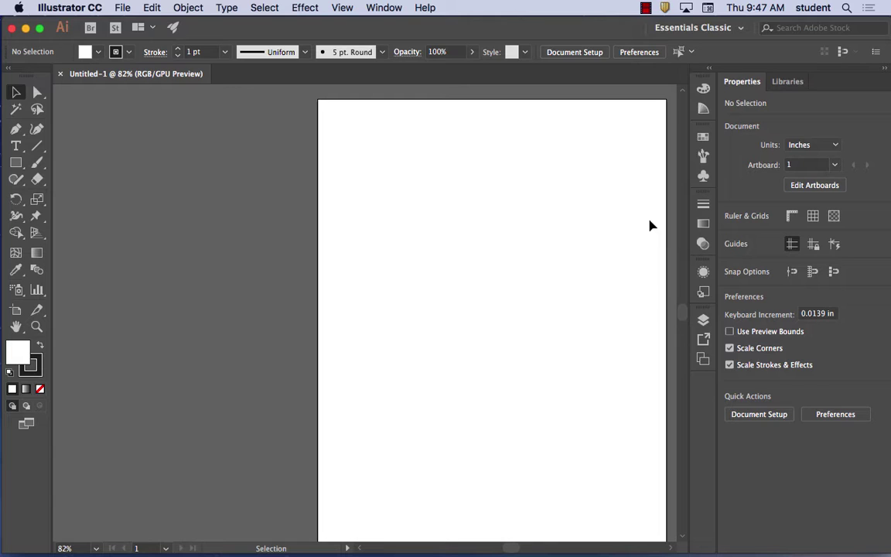
click(385, 8)
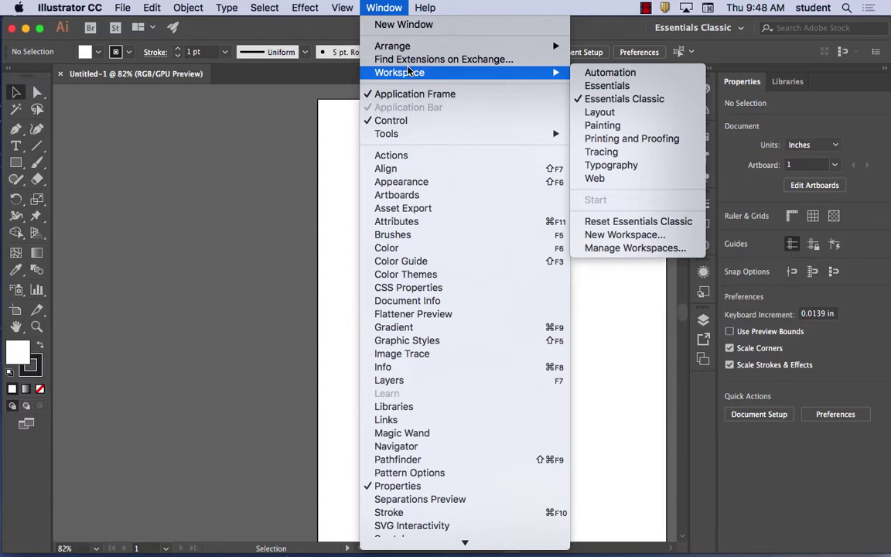
click(185, 125)
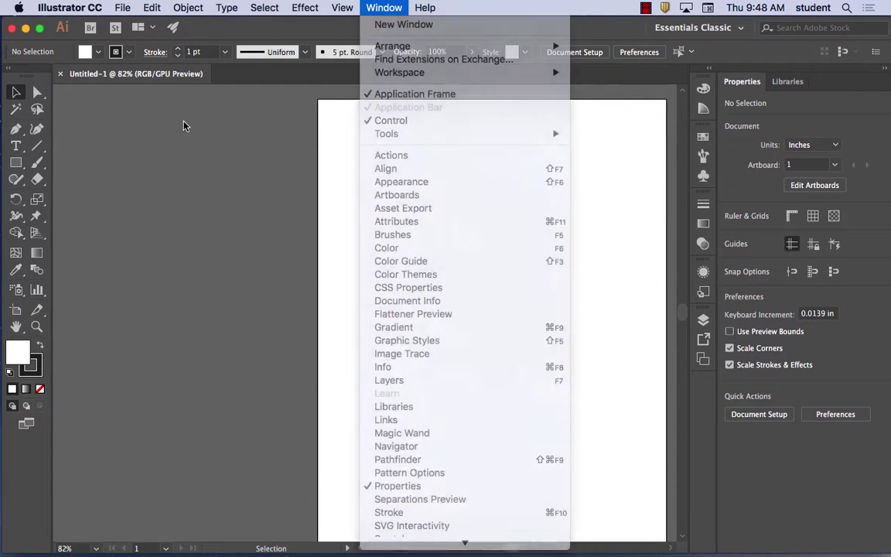
Step: Pan across the artboard and compare it at 100% zoom and at reduced zoom, ending with the whole page in view
key(space)
drag(524, 222, 246, 199)
key(space)
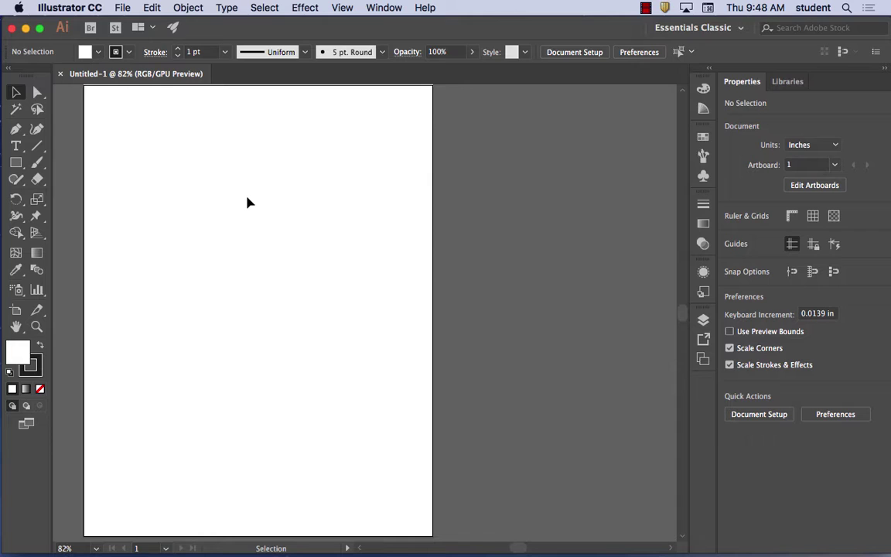
key(super+minus)
key(super+minus)
key(super+1)
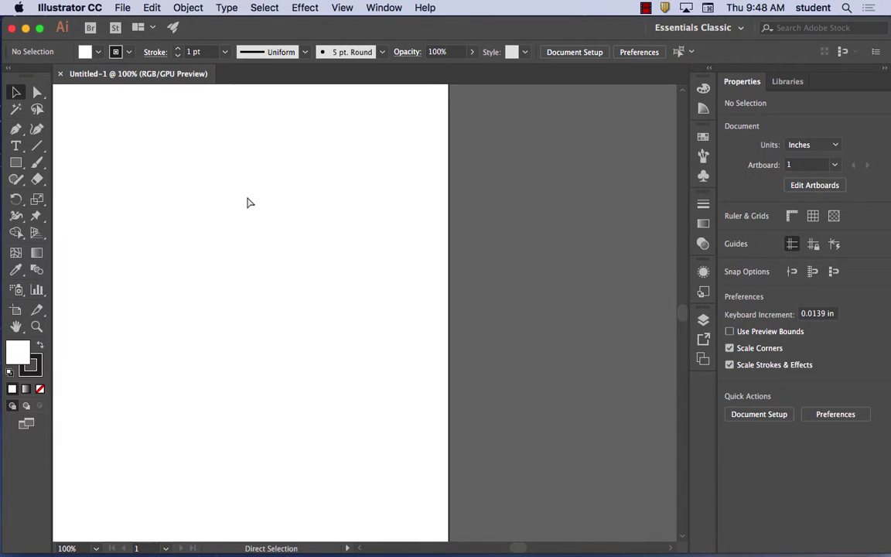
key(super+minus)
key(super+minus)
key(super+1)
key(super+minus)
key(super+minus)
key(super+minus)
key(super+equal)
key(super+equal)
key(super+1)
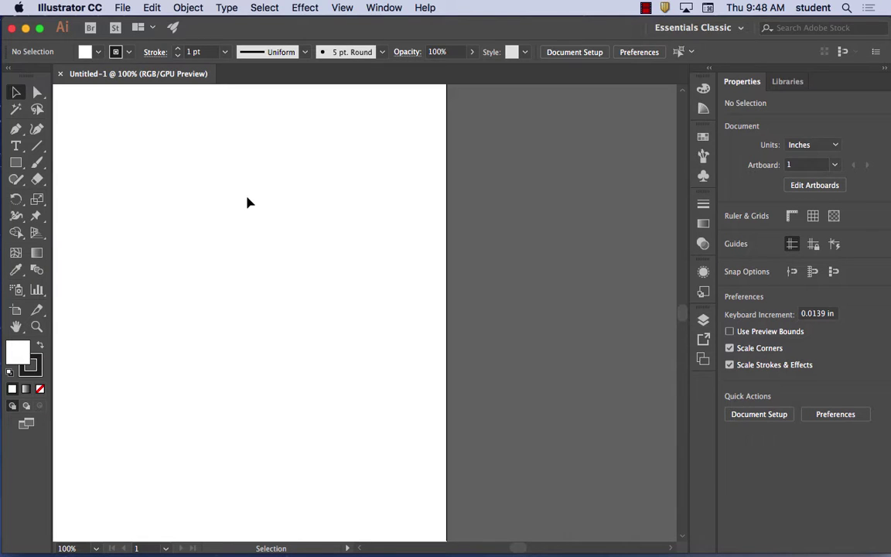
key(super+minus)
key(super+minus)
key(super+equal)
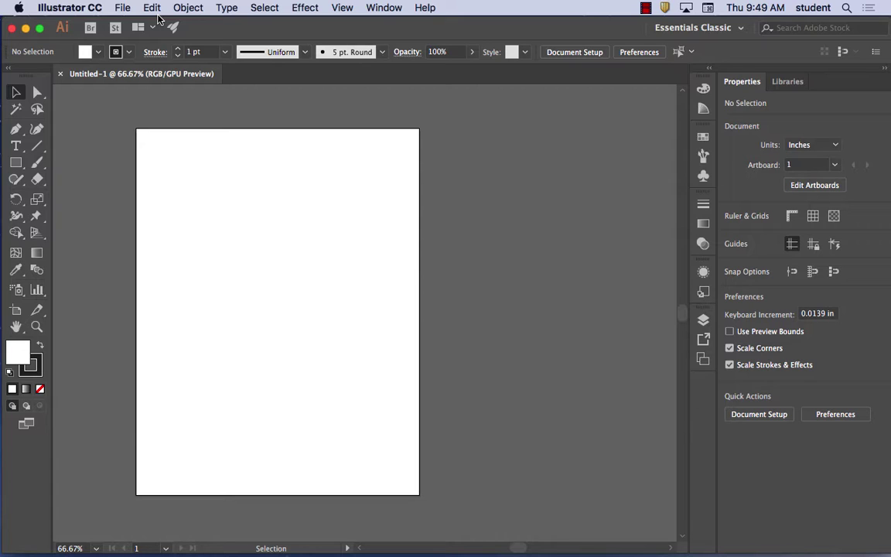
Step: Place the Screen Shot 2018-09-13 battery image from the Desktop as a linked file, about 4.89 in wide, on the artboard's upper part
click(126, 8)
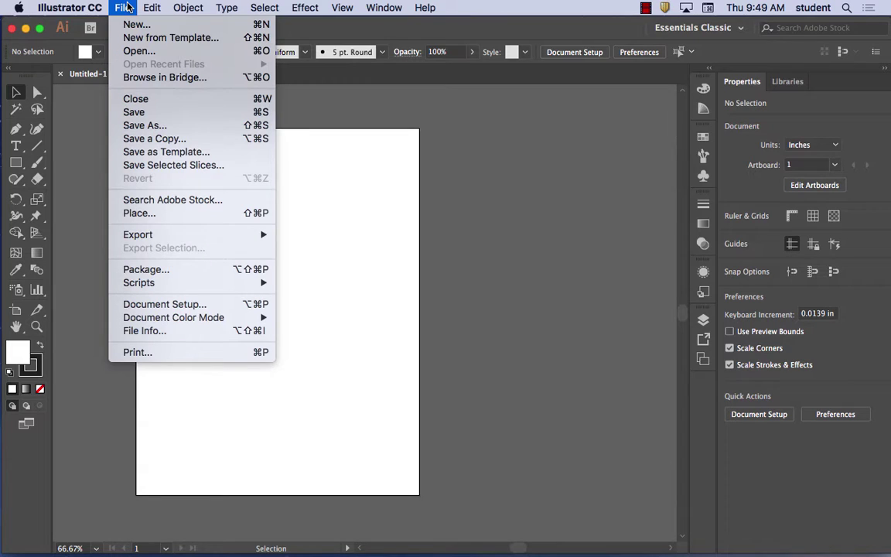
click(175, 216)
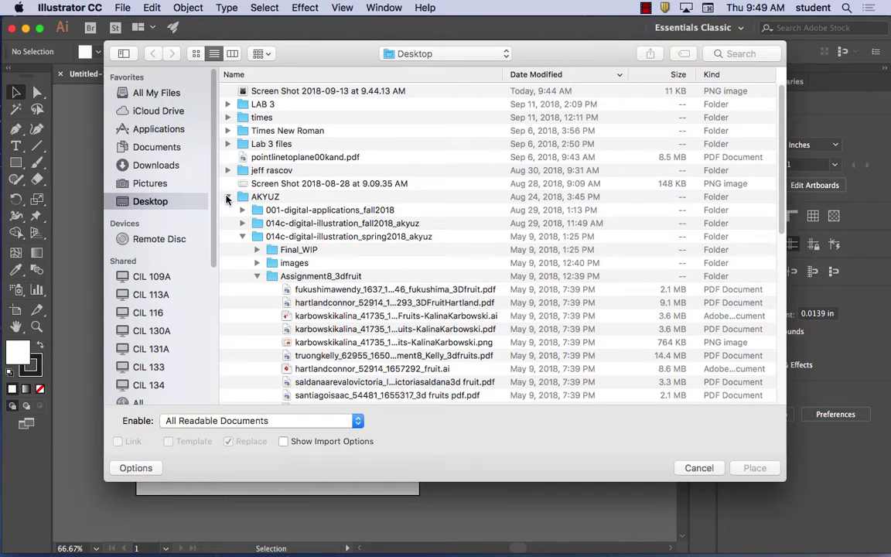
click(228, 198)
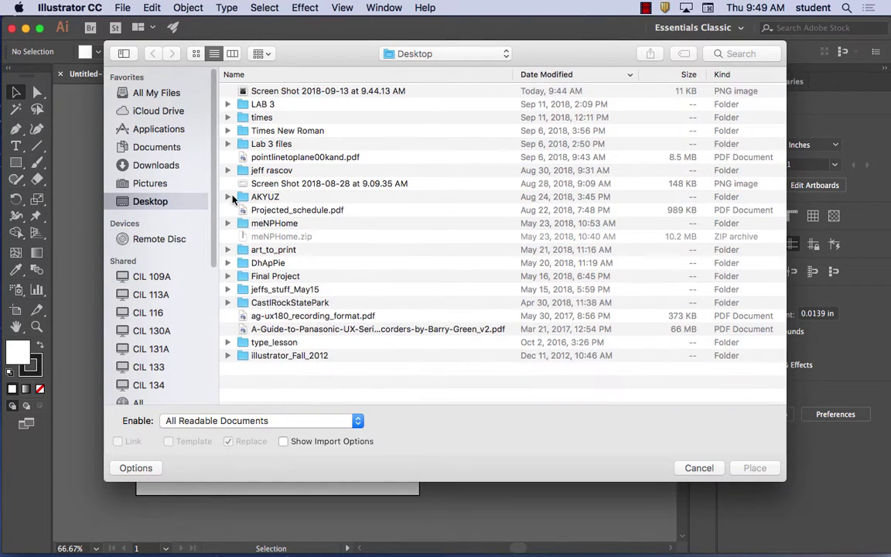
click(294, 92)
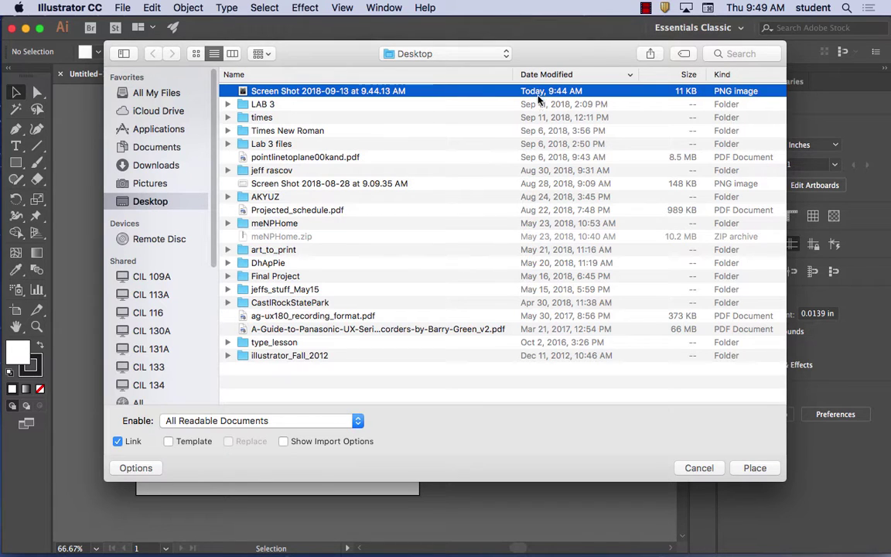
click(754, 468)
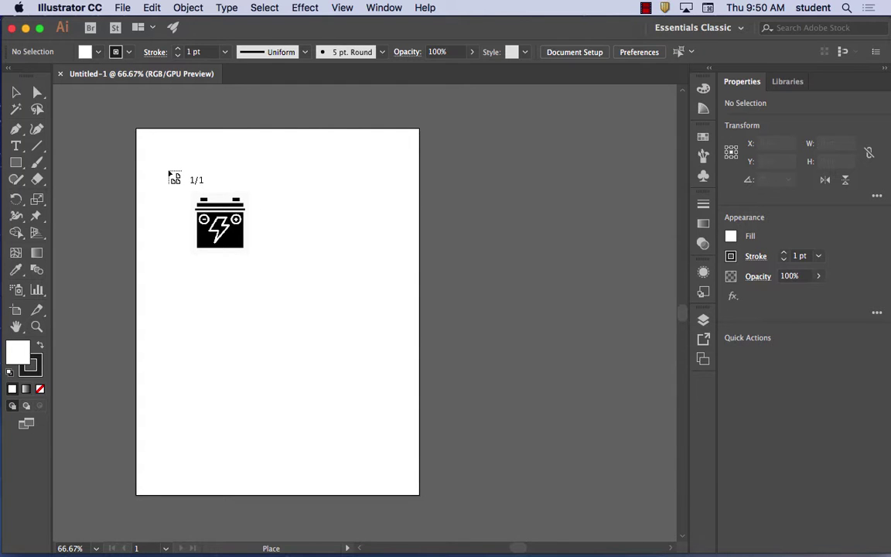
drag(168, 172, 366, 342)
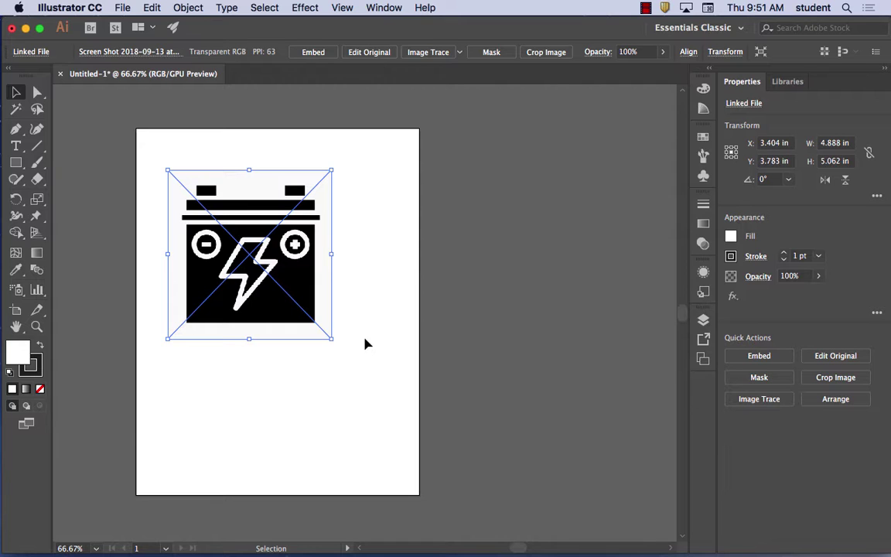
Step: Show the Image Trace settings for the placed battery image, position them beside it, and expand the advanced options
click(382, 6)
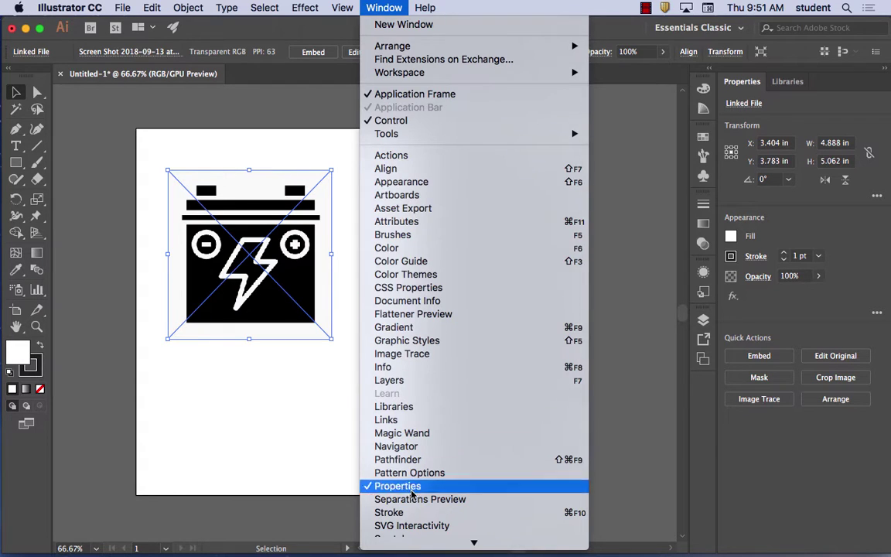
scroll(433, 486, down, 5)
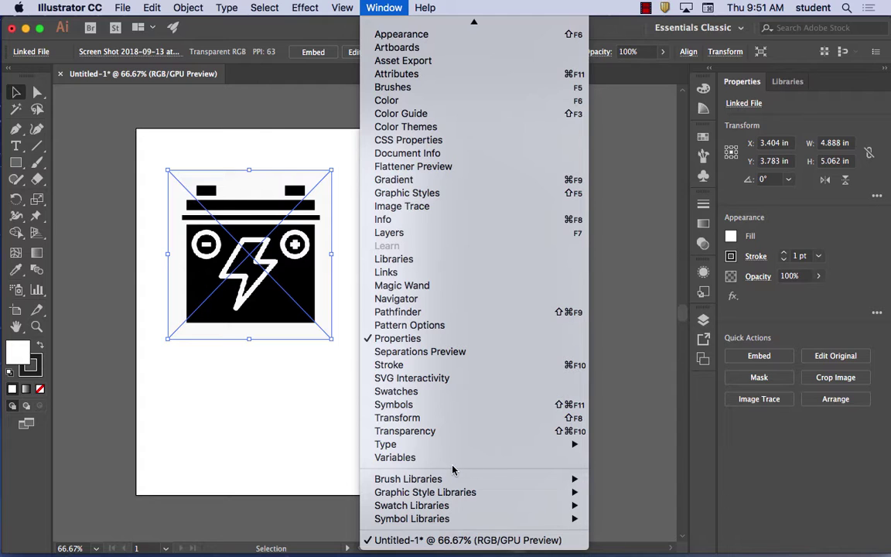
click(403, 207)
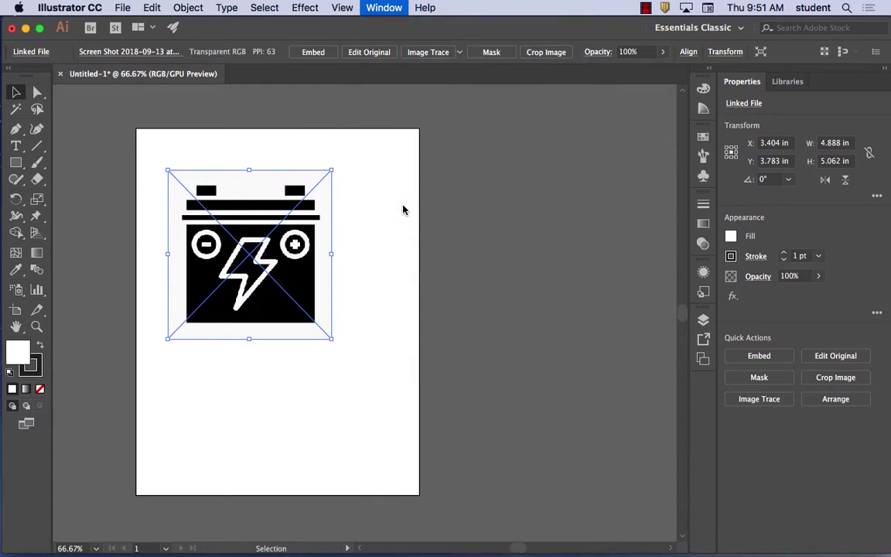
mouse_move(519, 165)
mouse_down()
mouse_move(439, 111)
mouse_move(414, 116)
mouse_up()
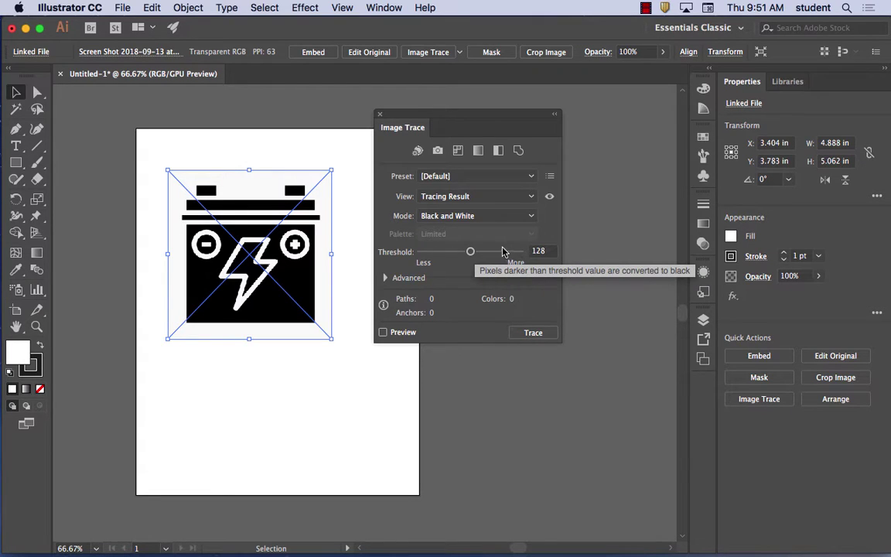
click(386, 278)
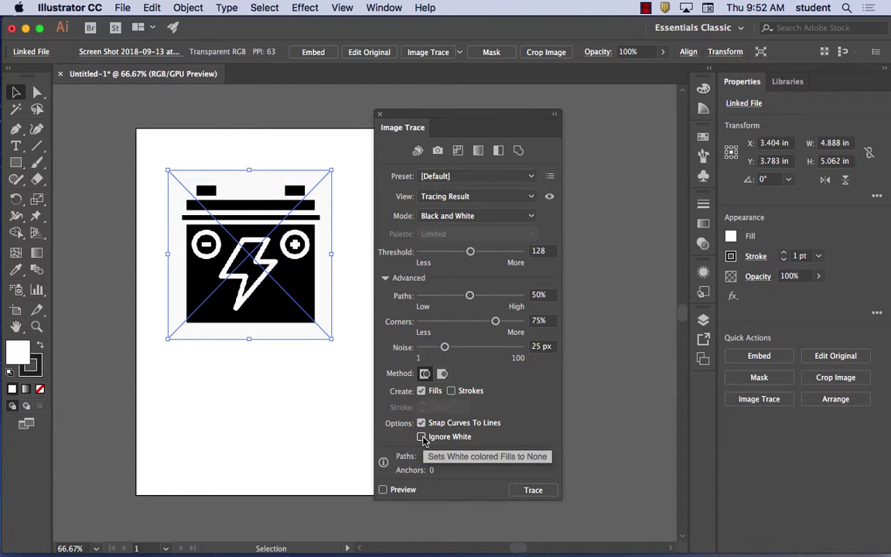
Step: Try tracing the battery image in black and white with Ignore White enabled, inspect the traced edges, and undo the trace
click(422, 438)
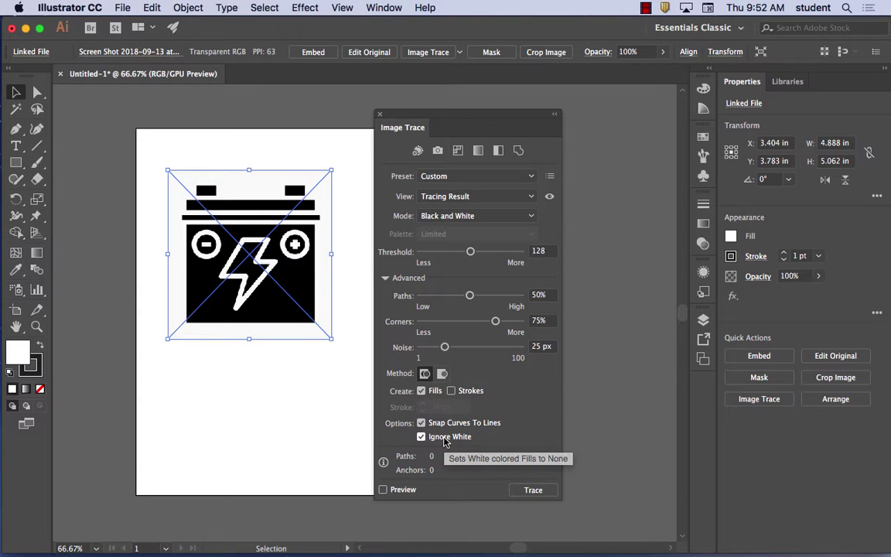
click(533, 490)
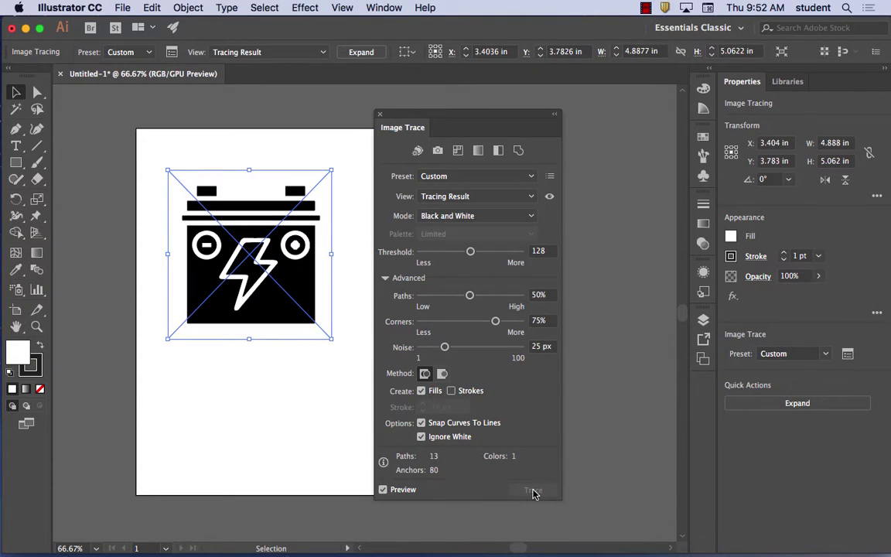
key(super+equal)
key(super+equal)
key(super+equal)
key(super+equal)
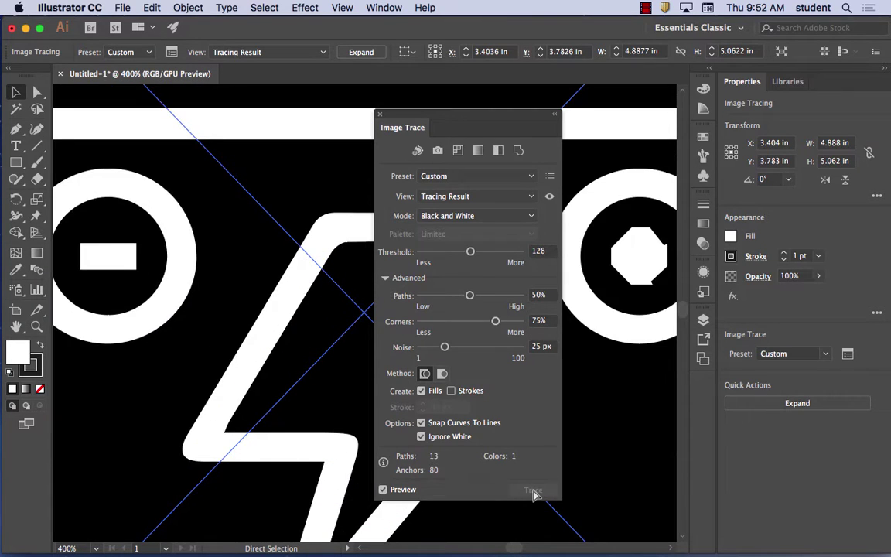
click(151, 8)
click(155, 24)
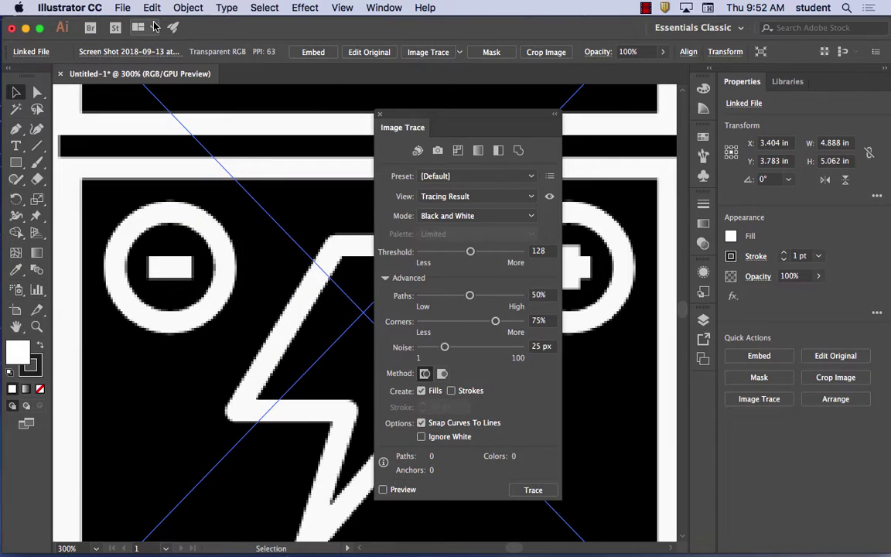
Step: Trace the battery image with the Default black-and-white preset and move the Image Trace settings clear of the artwork
key(super+equal)
key(super+equal)
key(super+equal)
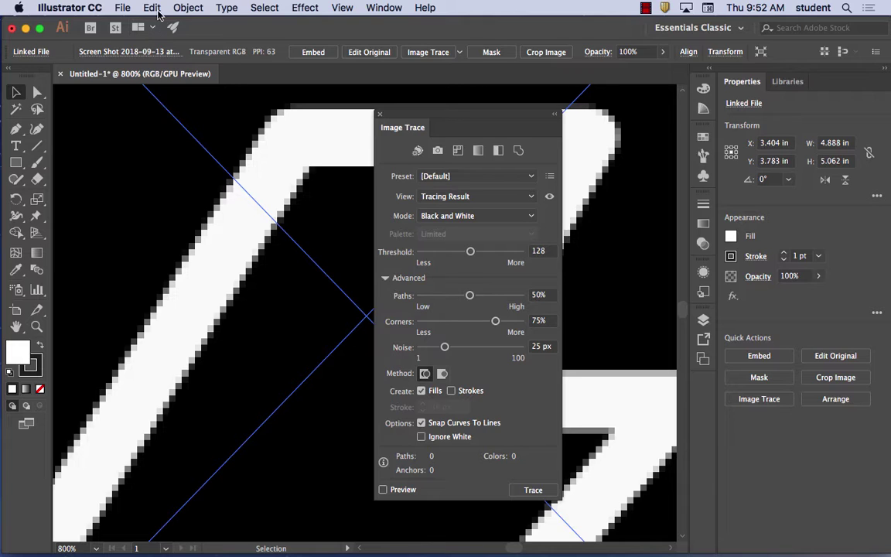
click(530, 491)
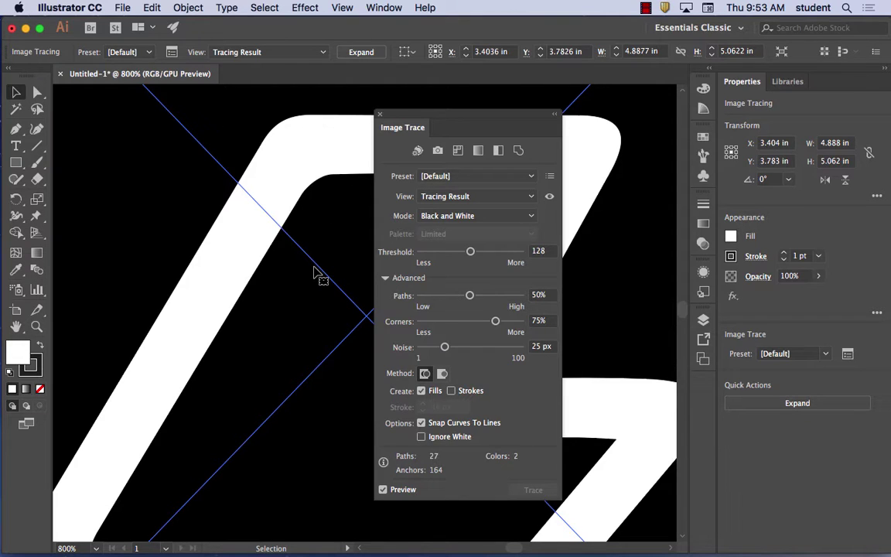
scroll(313, 272, down, 5)
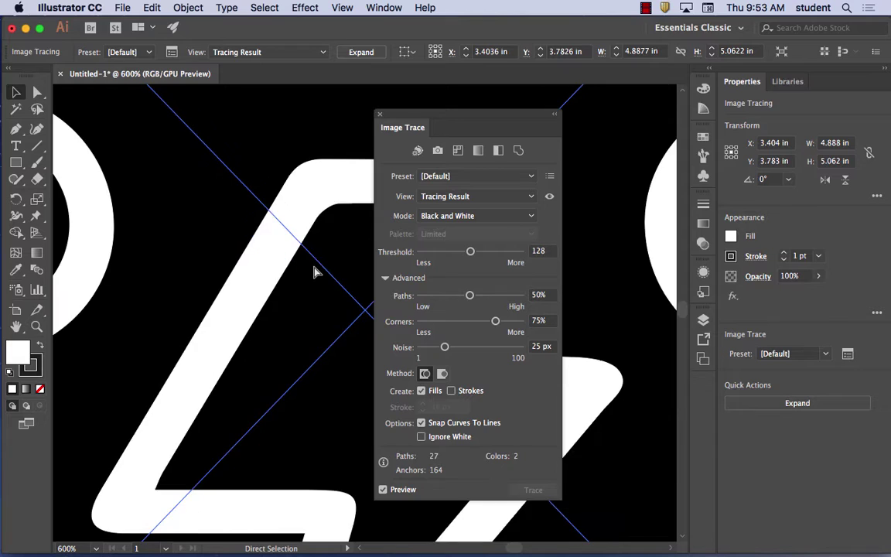
scroll(314, 272, down, 1)
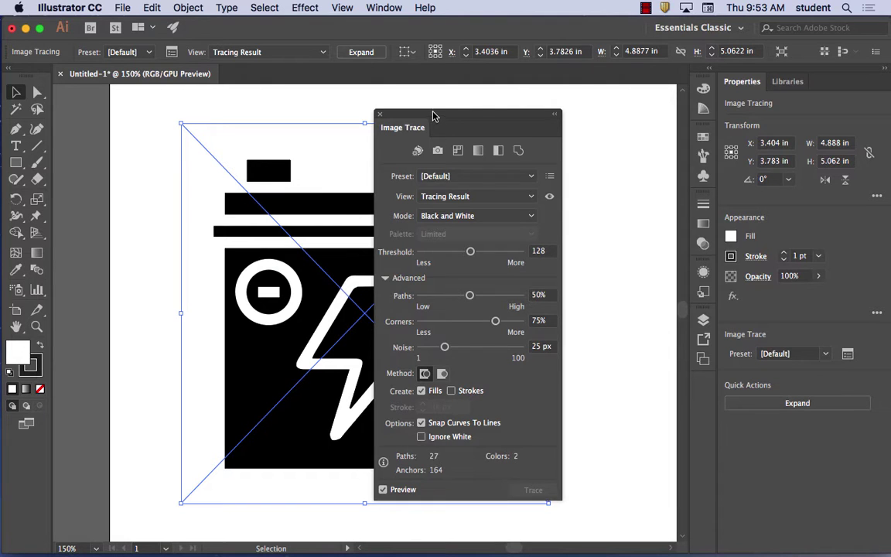
mouse_move(427, 120)
mouse_down()
mouse_move(647, 133)
mouse_move(634, 131)
mouse_up()
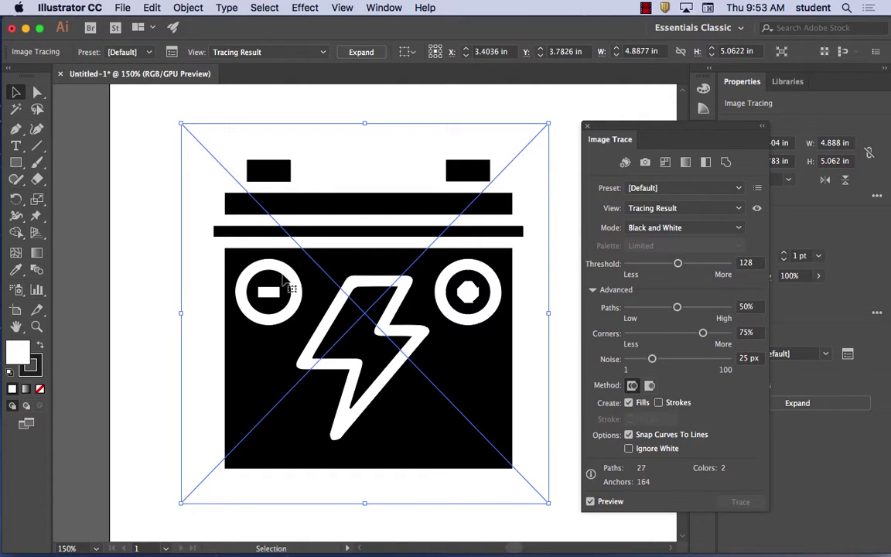
Step: Expand the battery tracing into editable paths with Object and Fill enabled
click(178, 7)
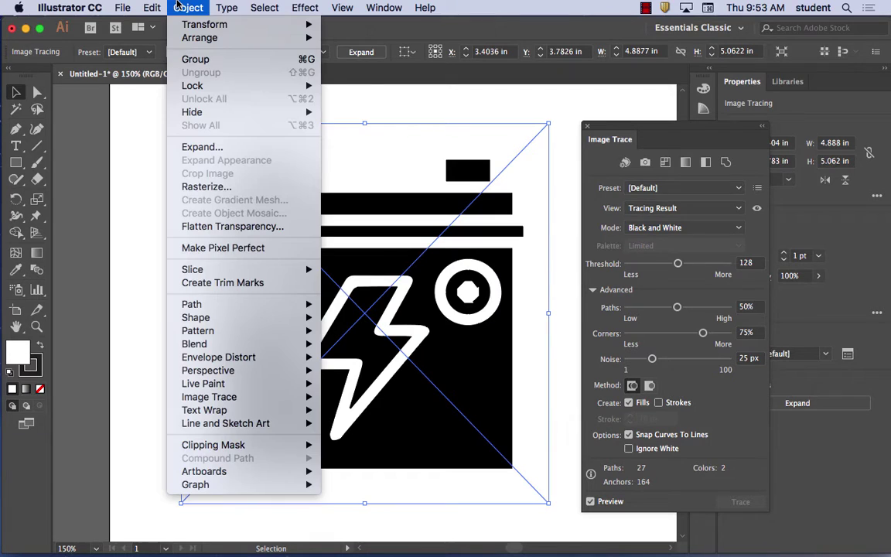
click(209, 147)
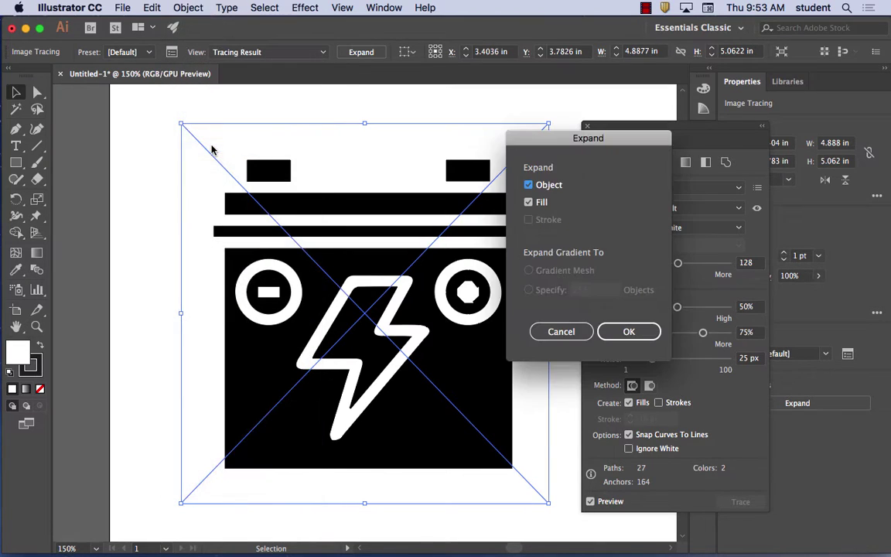
click(631, 333)
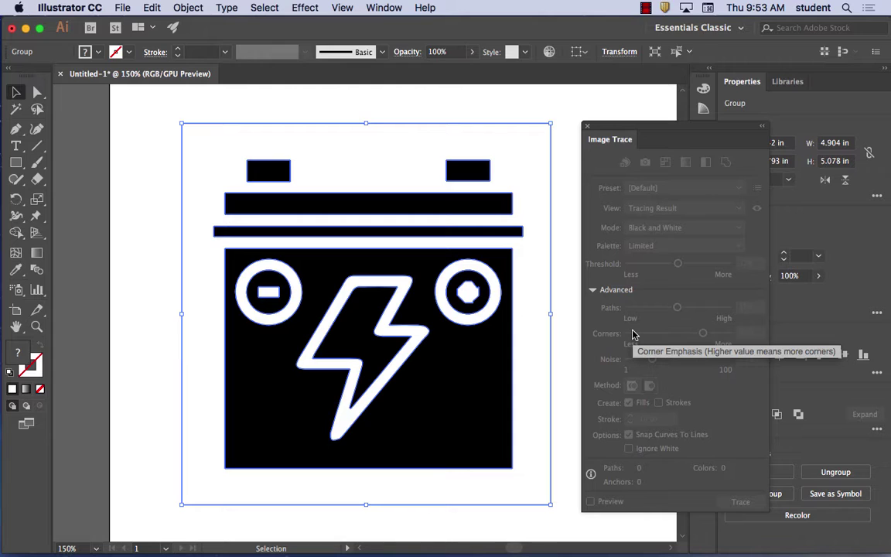
Step: Examine the expanded battery's separate paths and anchor points by selecting and deselecting its pieces with the Direct Selection tool
click(38, 94)
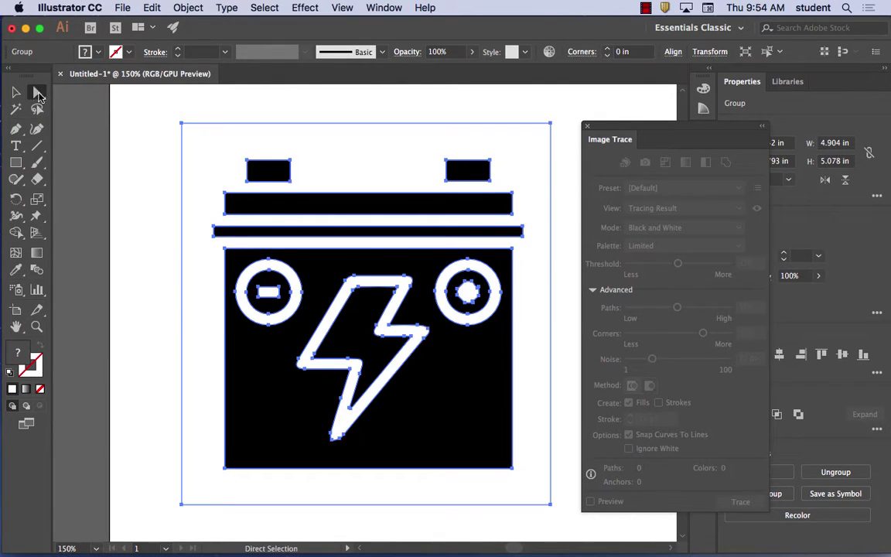
click(264, 110)
click(273, 171)
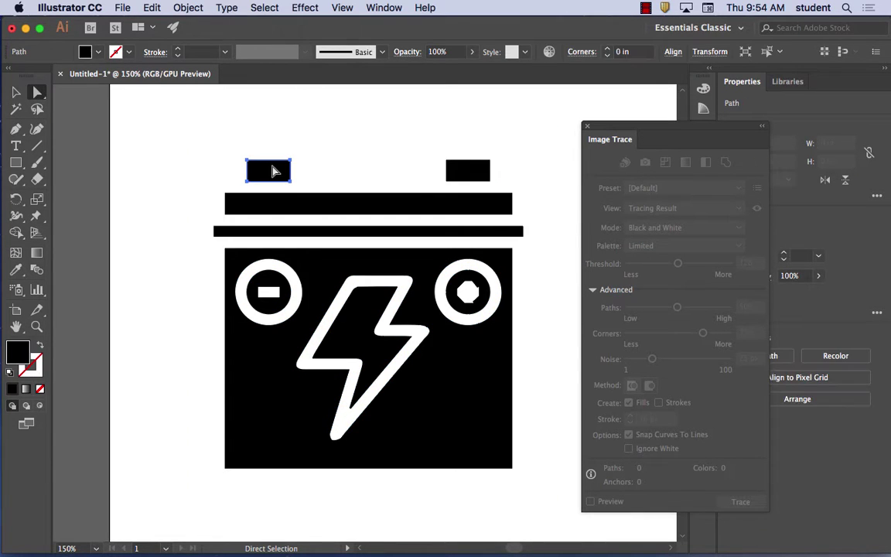
click(282, 107)
key(super+a)
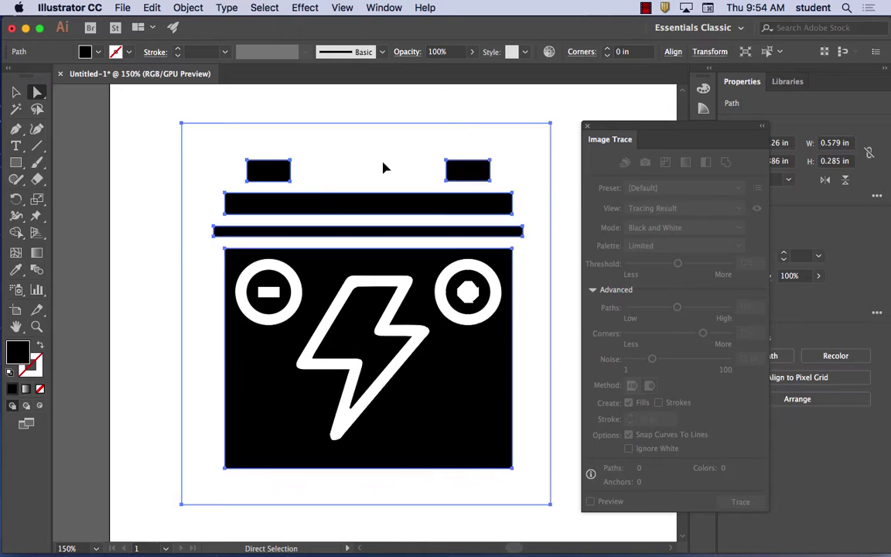
drag(385, 168, 345, 137)
key(super+shift+a)
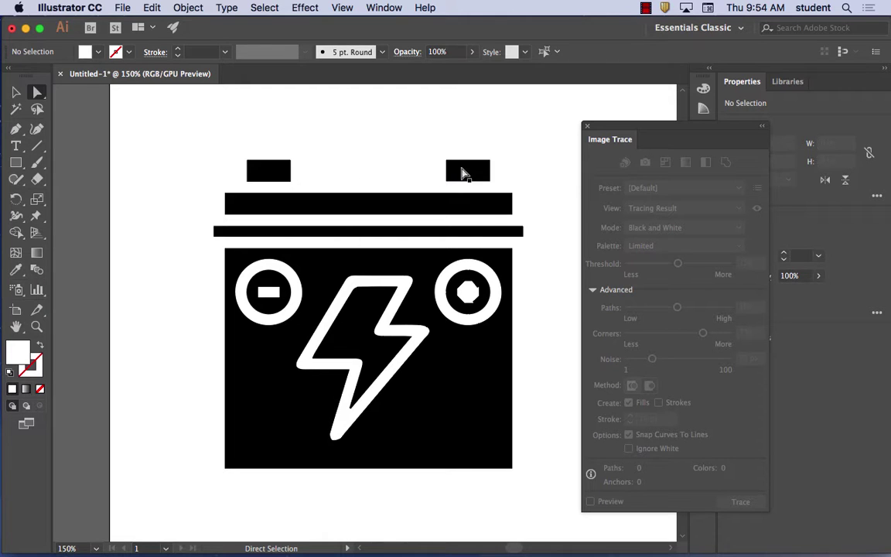
click(461, 174)
key(super+shift+a)
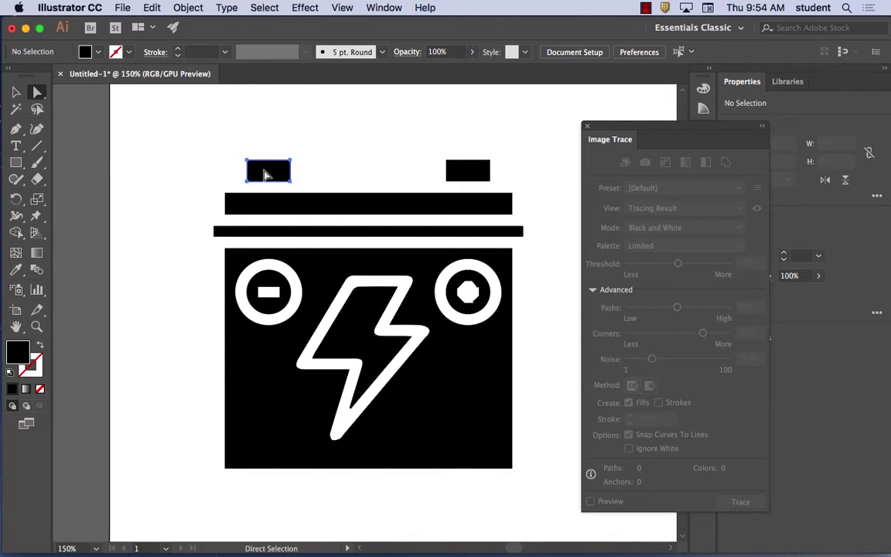
click(275, 172)
click(352, 170)
Step: Change the fill of the battery's upper-right terminal rectangle to dark gray
click(478, 174)
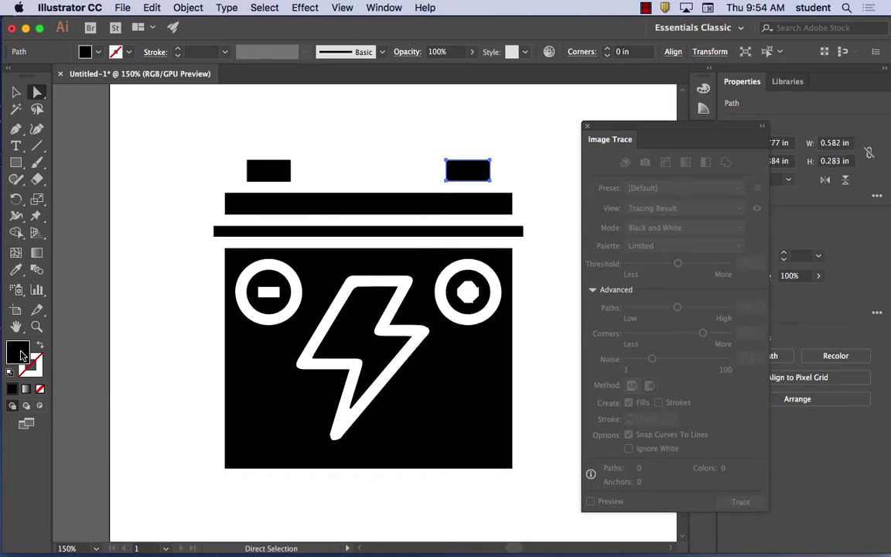
double_click(20, 355)
drag(414, 208, 490, 173)
click(677, 153)
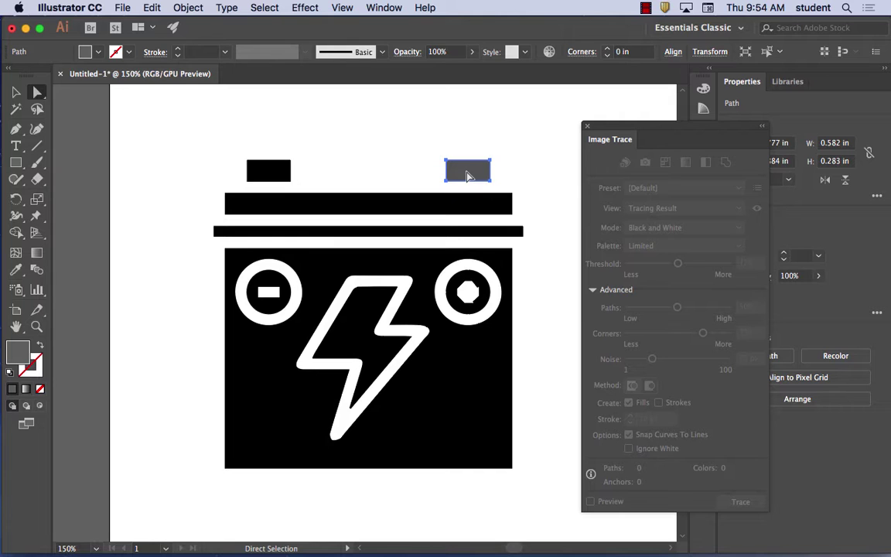
Step: Show the color settings, switch them from grayscale to RGB, and fill the battery's upper-right terminal with red (DB2828)
click(385, 7)
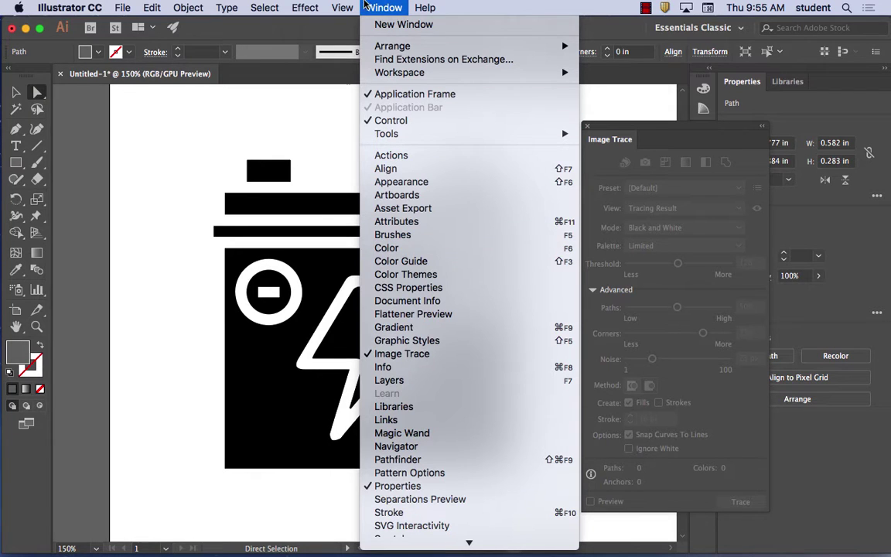
click(418, 249)
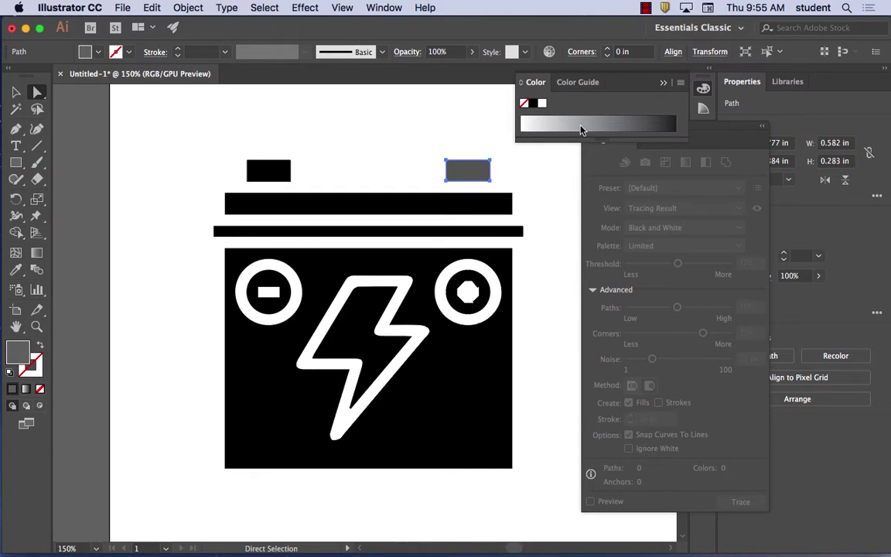
click(680, 83)
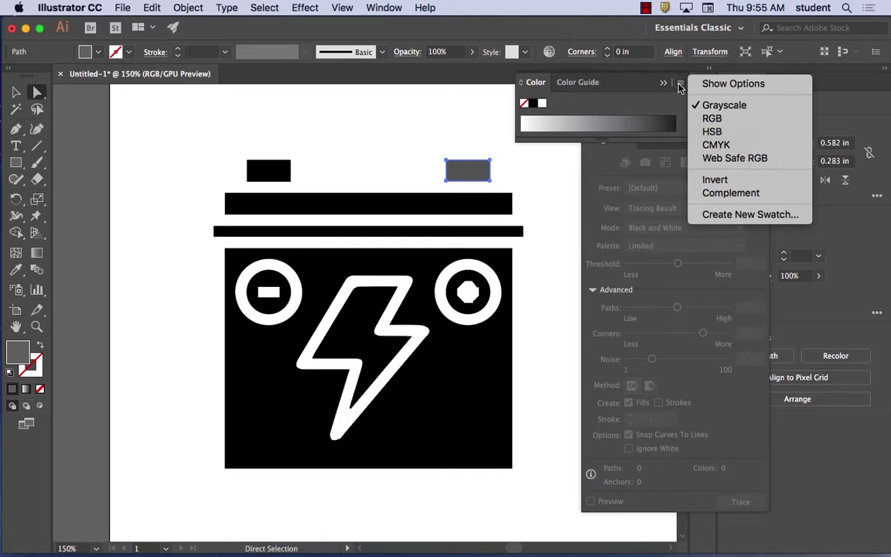
click(712, 119)
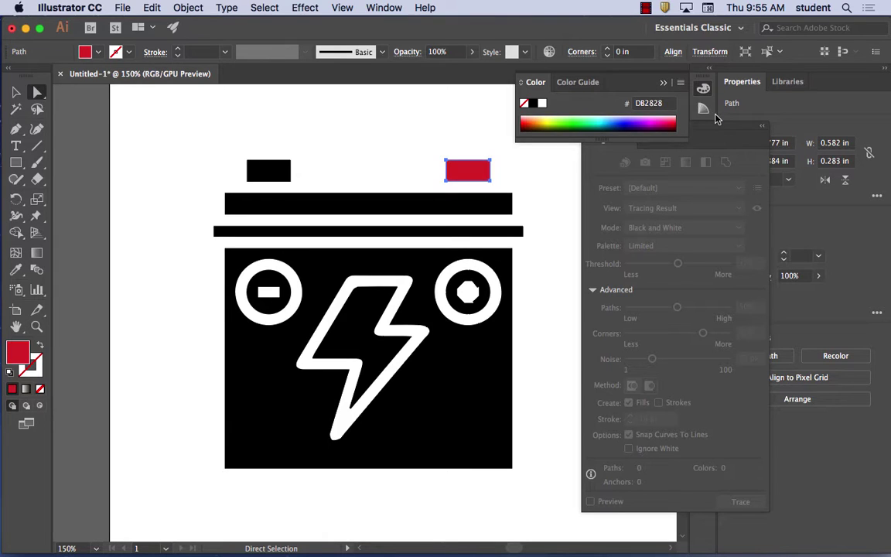
Step: Try to switch all of the battery's pieces to RGB color at once with the whole artwork selected
click(486, 210)
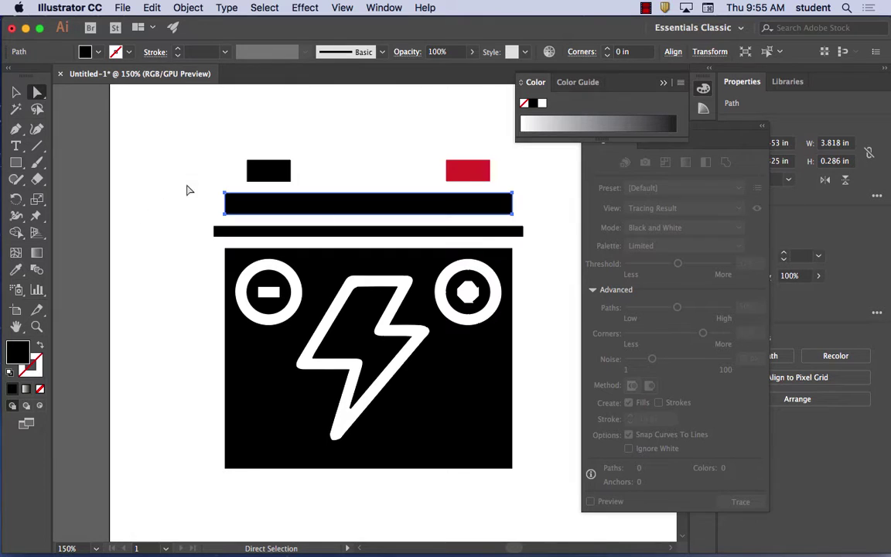
drag(182, 152, 553, 510)
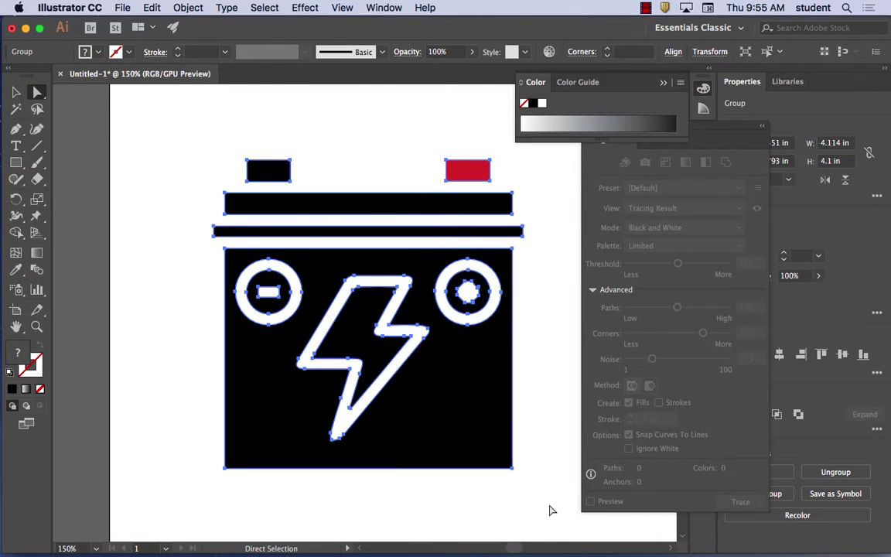
click(195, 140)
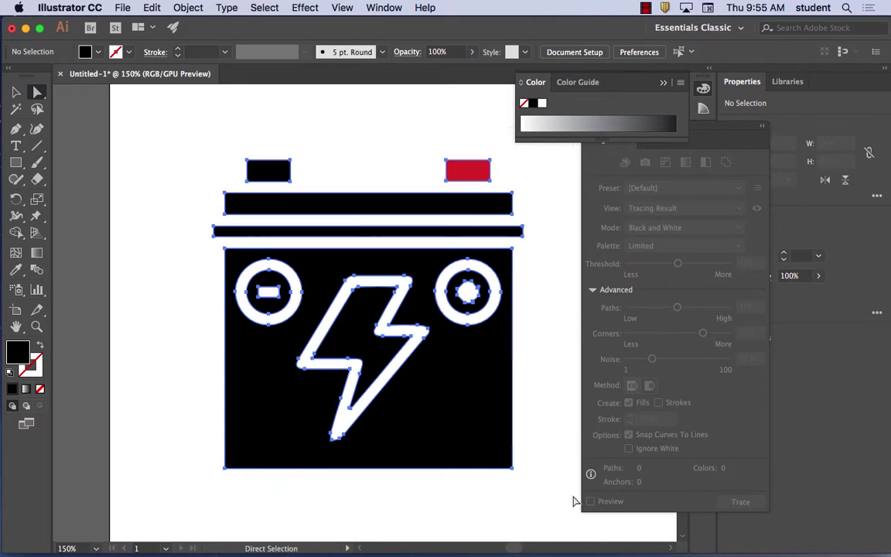
key(super+a)
click(681, 82)
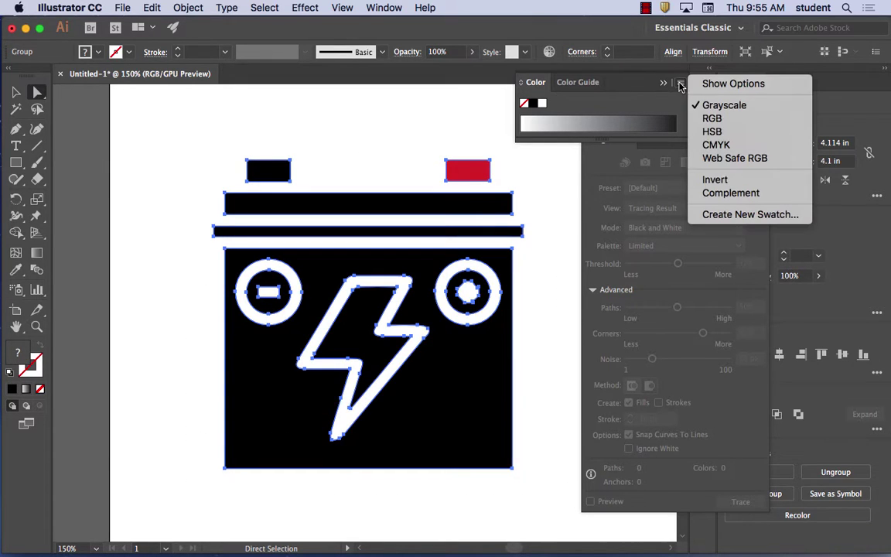
click(726, 123)
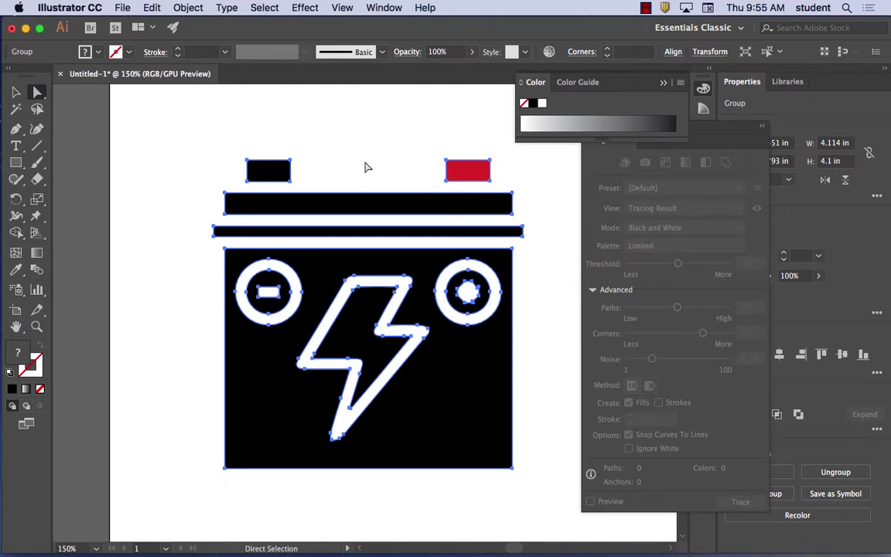
click(681, 82)
click(712, 120)
click(681, 83)
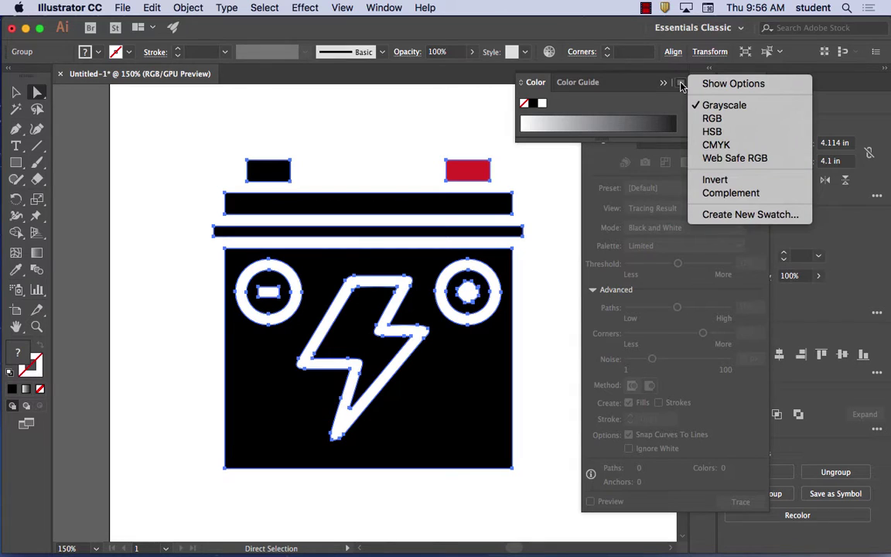
click(338, 99)
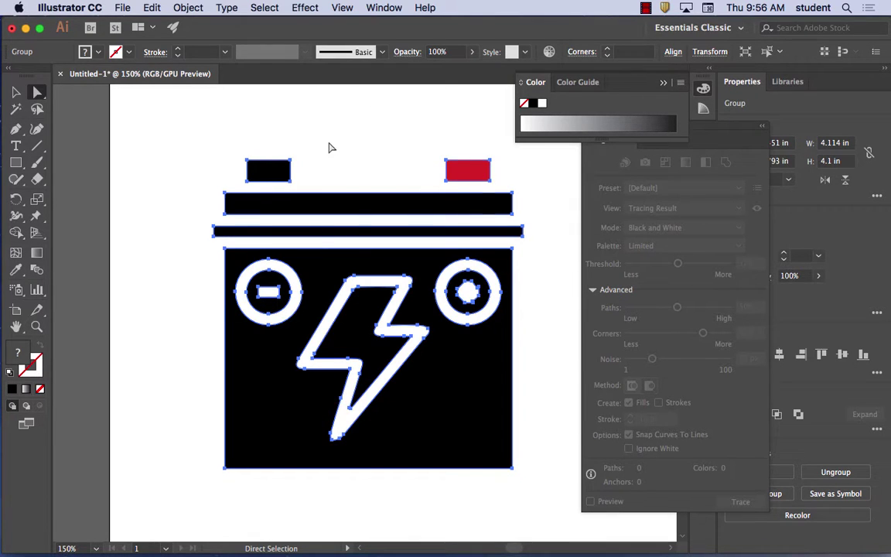
Step: Switch the upper-left terminal rectangle to RGB color and fill it with blue (0072FF)
click(272, 170)
click(681, 83)
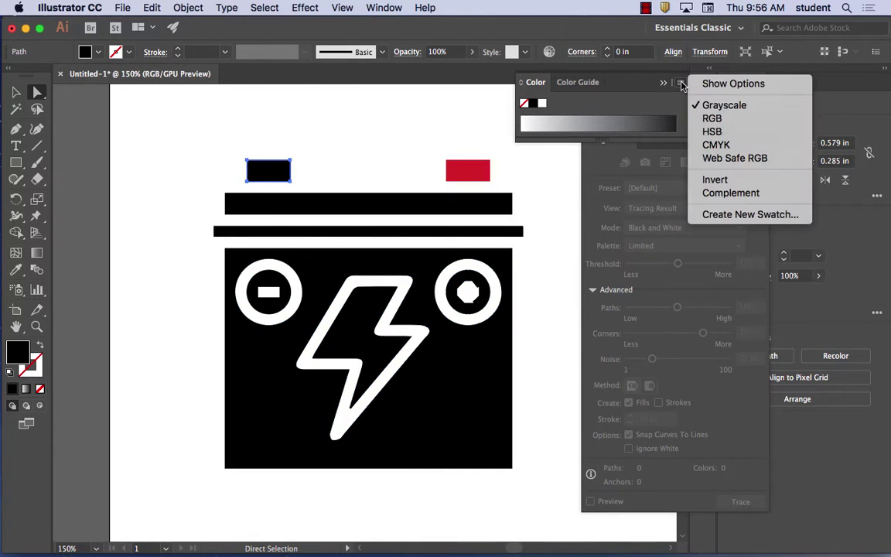
click(712, 119)
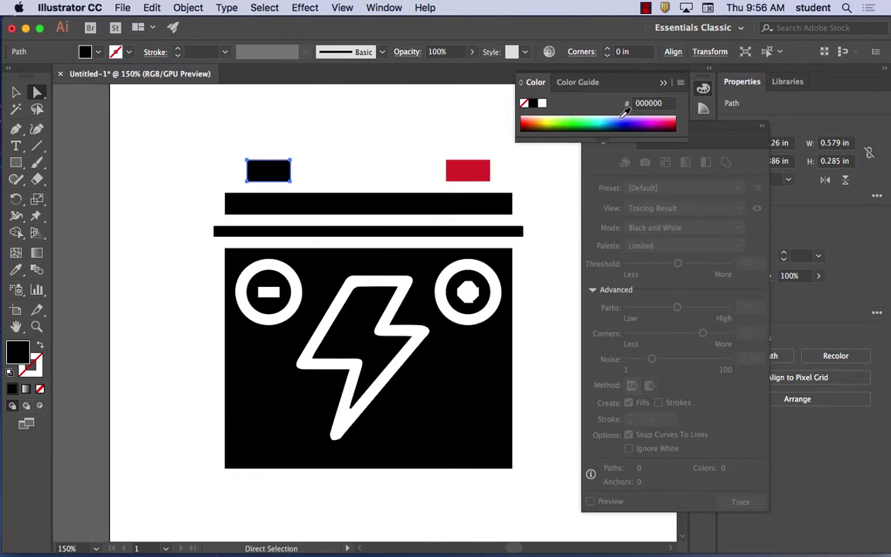
mouse_move(624, 112)
mouse_down()
mouse_move(609, 115)
mouse_move(640, 124)
mouse_move(617, 114)
mouse_up()
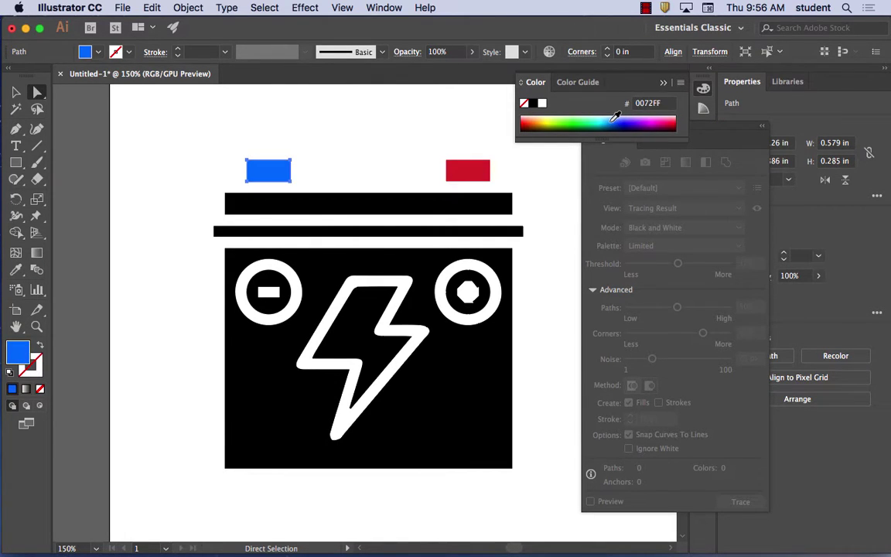
Step: Switch the wide bar below the terminals to RGB color and fill it with bright green
click(389, 205)
click(681, 82)
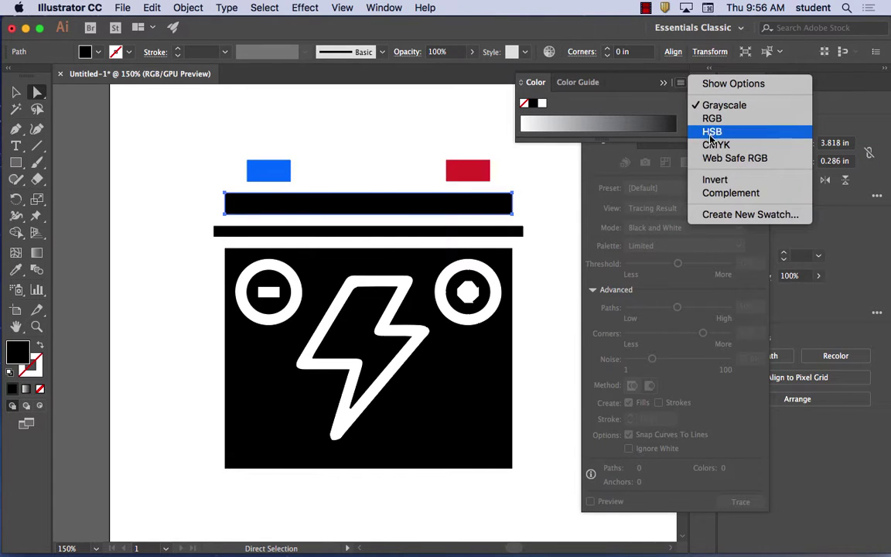
click(712, 118)
click(588, 120)
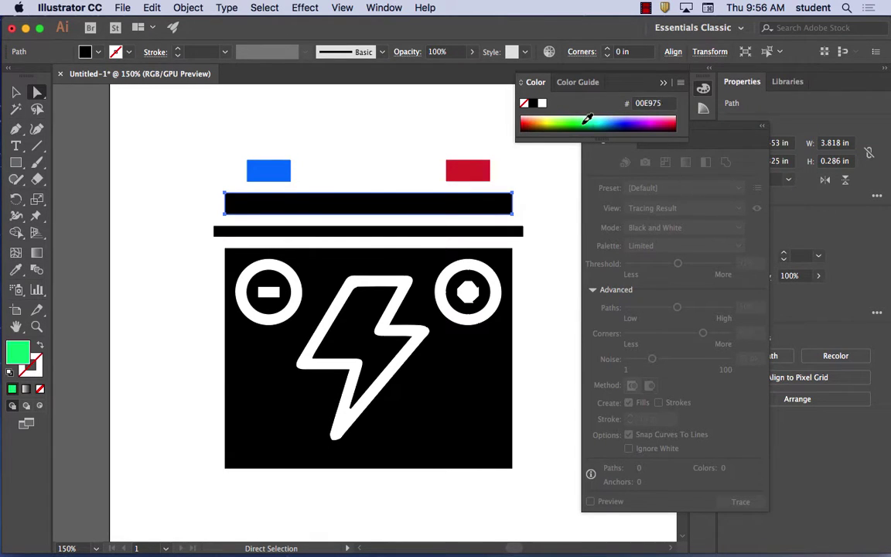
click(581, 121)
Step: Switch the thin bar above the battery body to RGB color and fill it with yellow
click(518, 232)
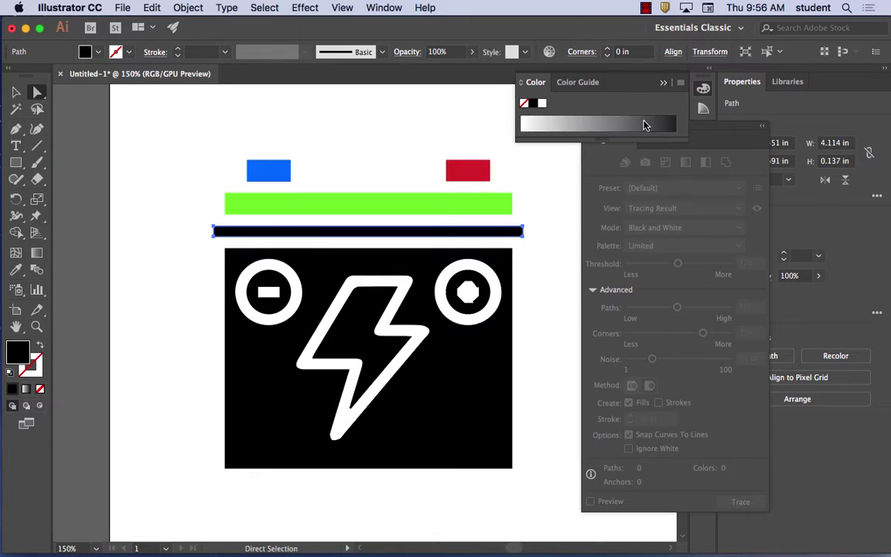
click(681, 82)
click(712, 118)
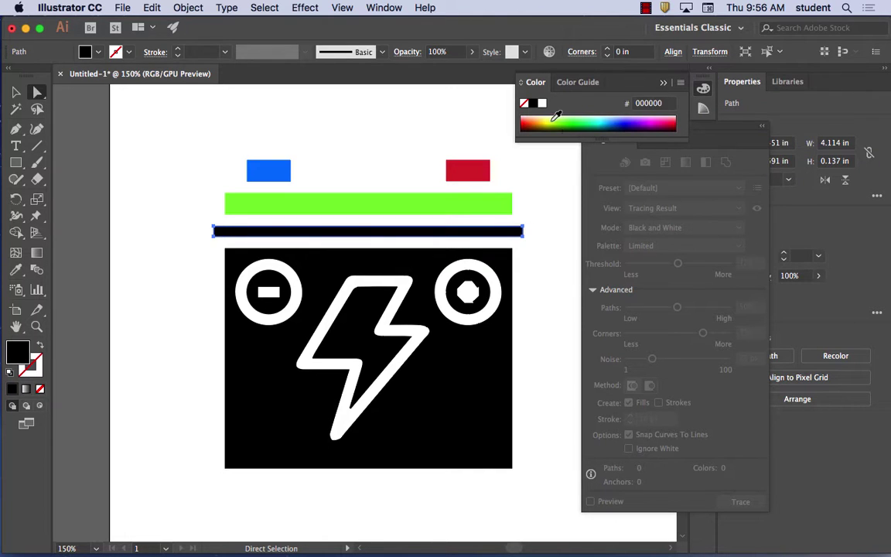
click(556, 116)
Step: Switch the battery body's compound path to RGB color, fill it with purple (C455FF), and deselect it
click(500, 342)
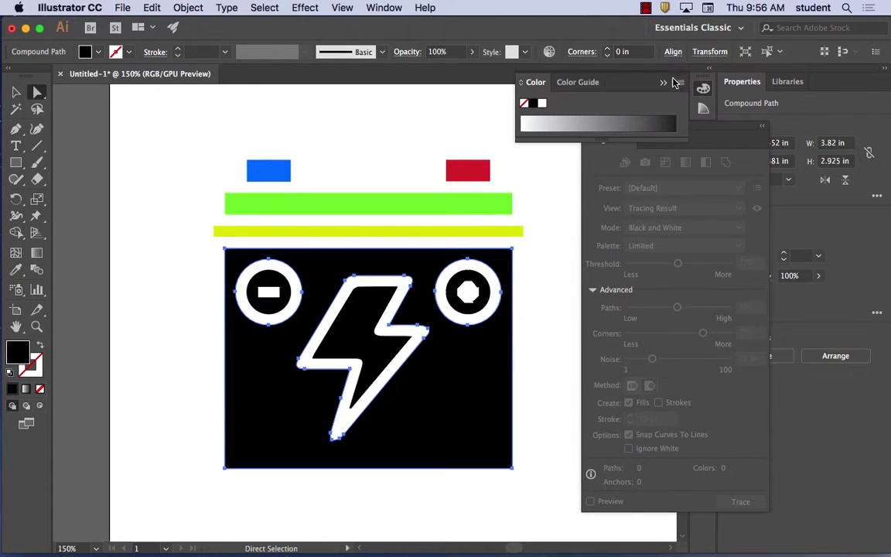
click(681, 82)
click(733, 133)
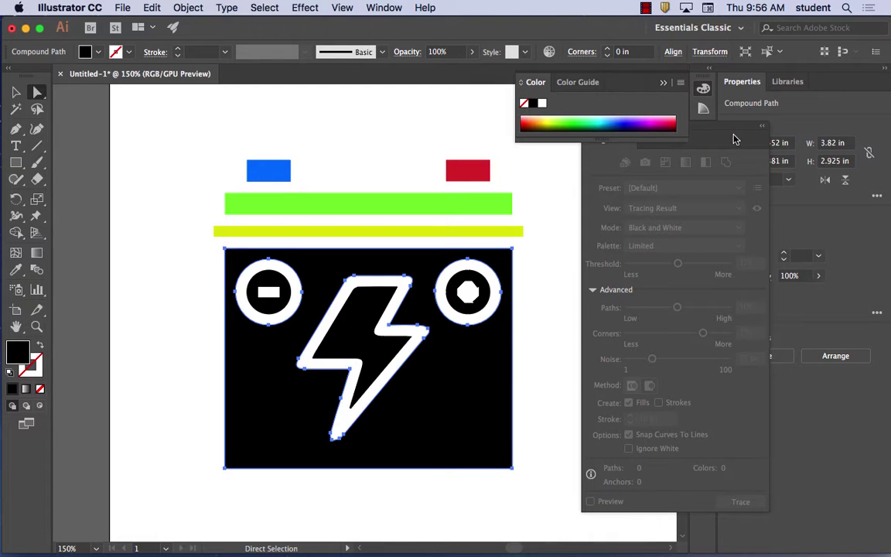
click(681, 82)
click(712, 117)
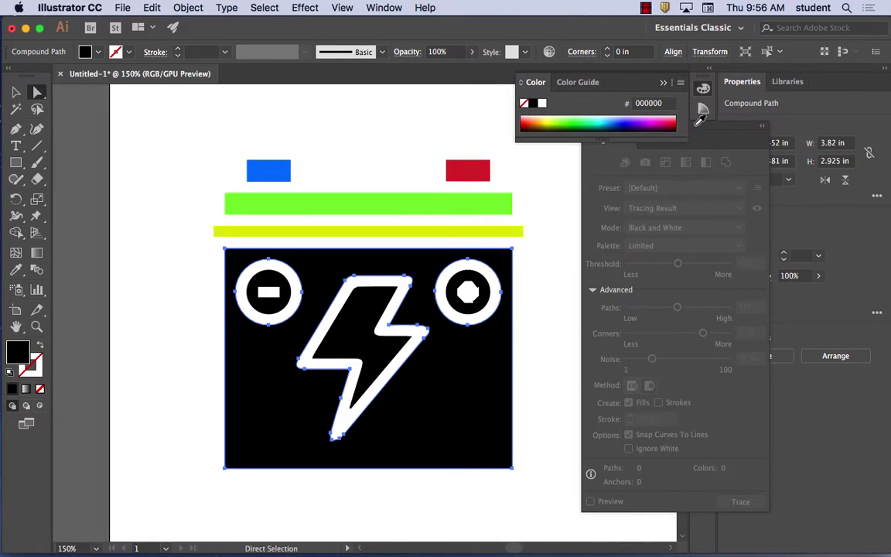
click(639, 121)
click(244, 137)
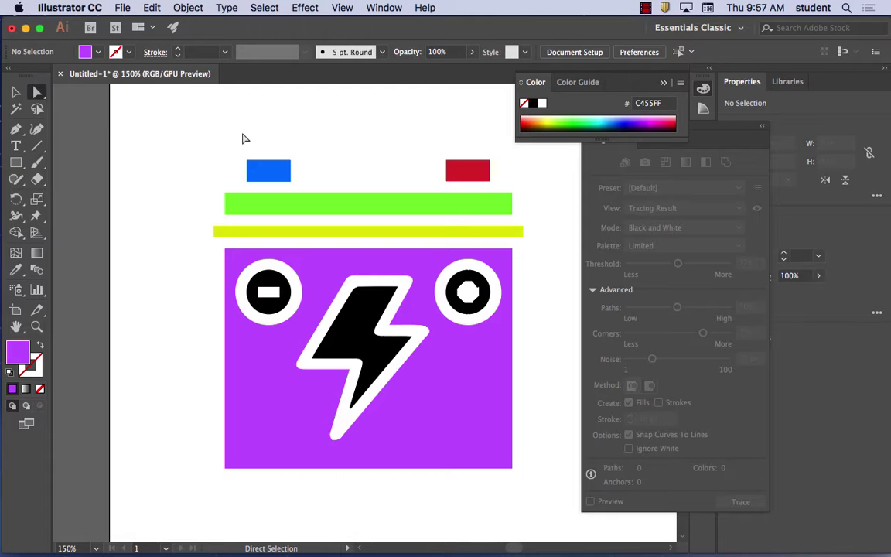
Step: Select the whole battery group with the Selection tool and scale it proportionally to about 3.87 by 3.857 in
key(v)
click(279, 173)
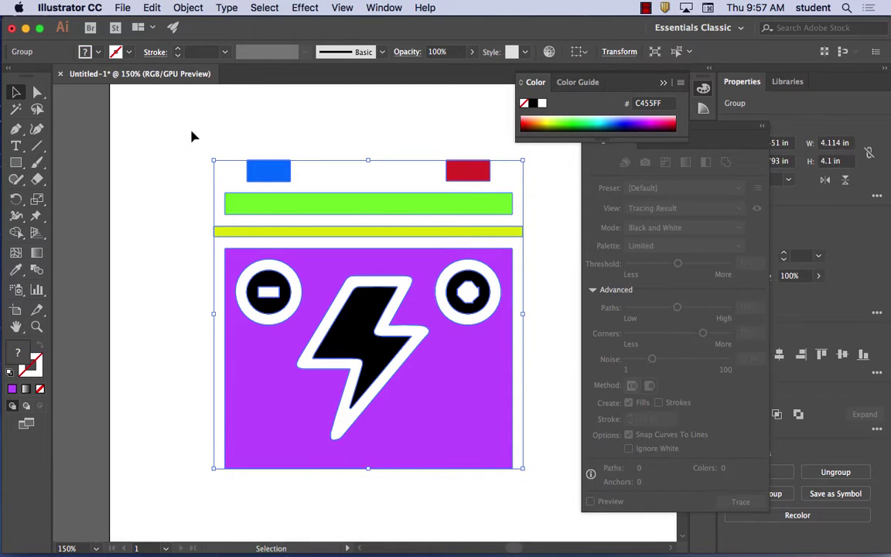
drag(161, 112, 552, 408)
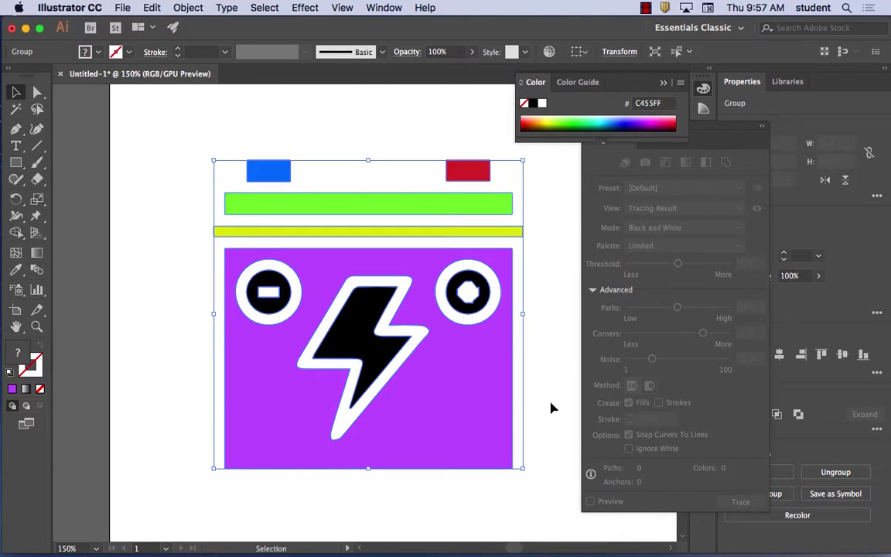
drag(523, 160, 550, 133)
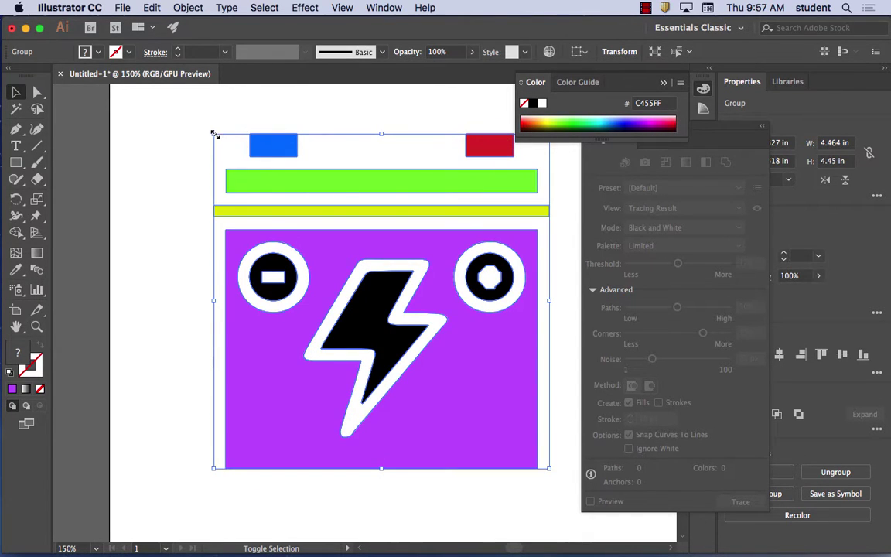
drag(214, 134, 258, 178)
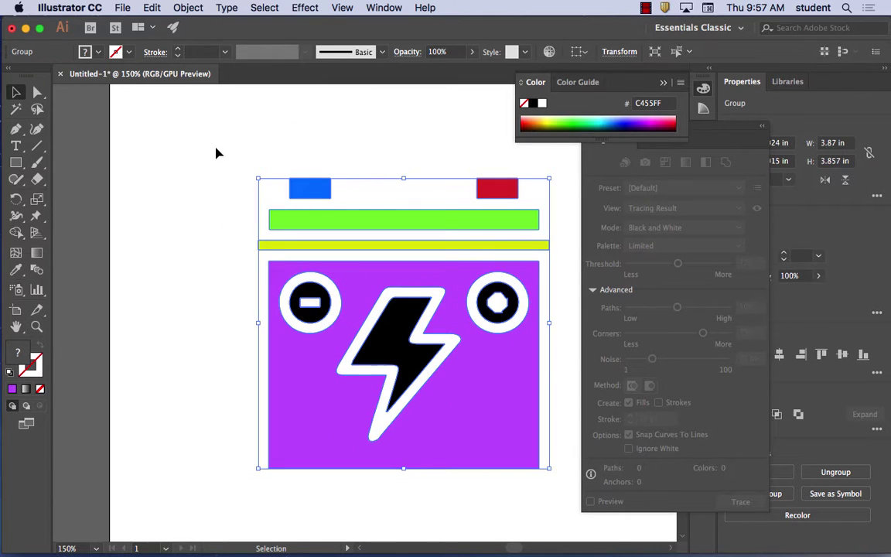
Step: Reselect the whole battery and compare its display under the Direct Selection and Selection tools, ending on the Selection tool
click(217, 151)
key(super+a)
key(a)
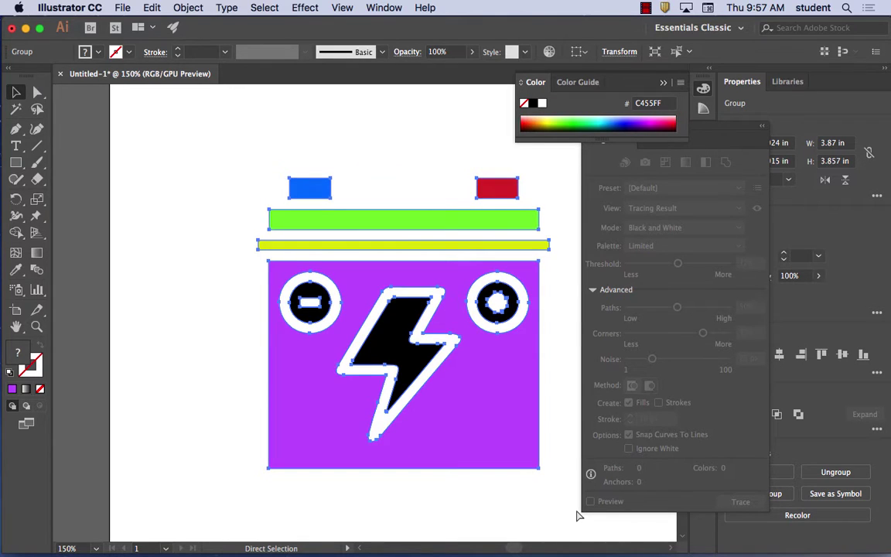
key(v)
key(a)
key(v)
Step: Switch to Photoshop and open the recent file santacruz_app.psd
mouse_move(236, 541)
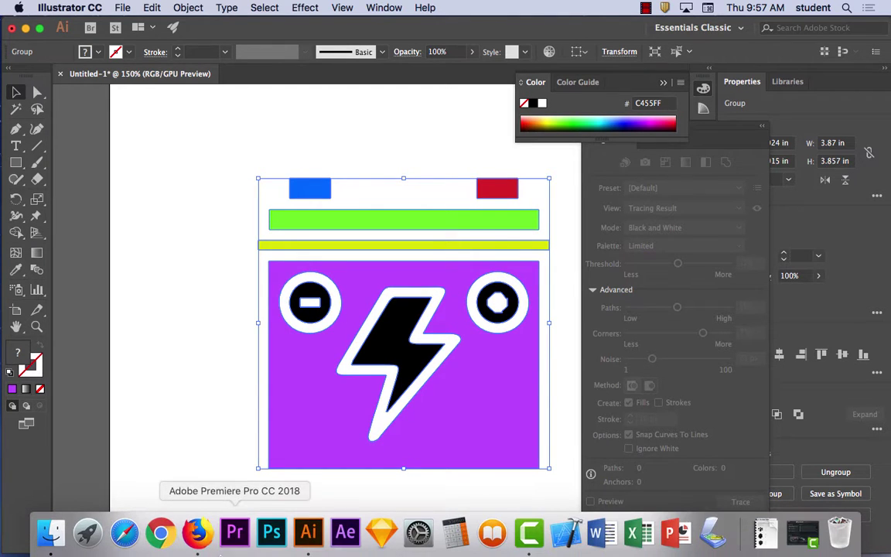
click(267, 539)
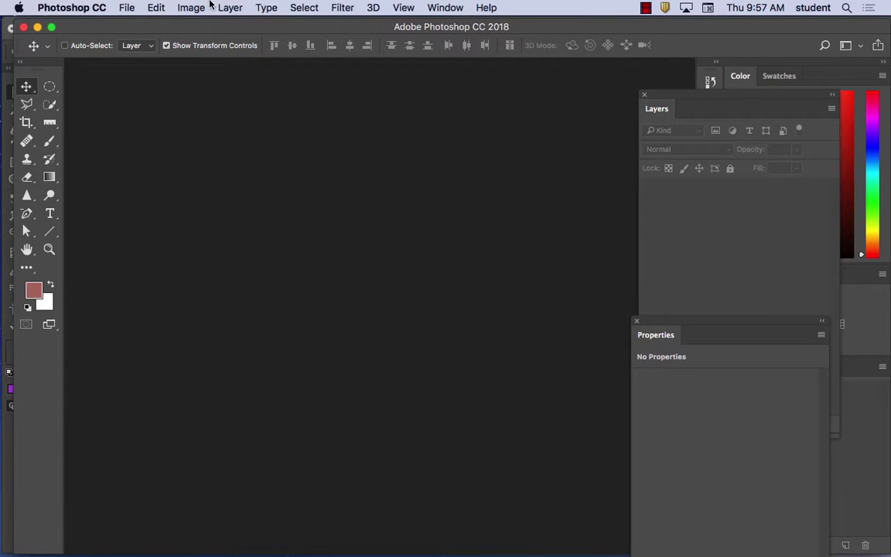
click(125, 8)
mouse_move(143, 78)
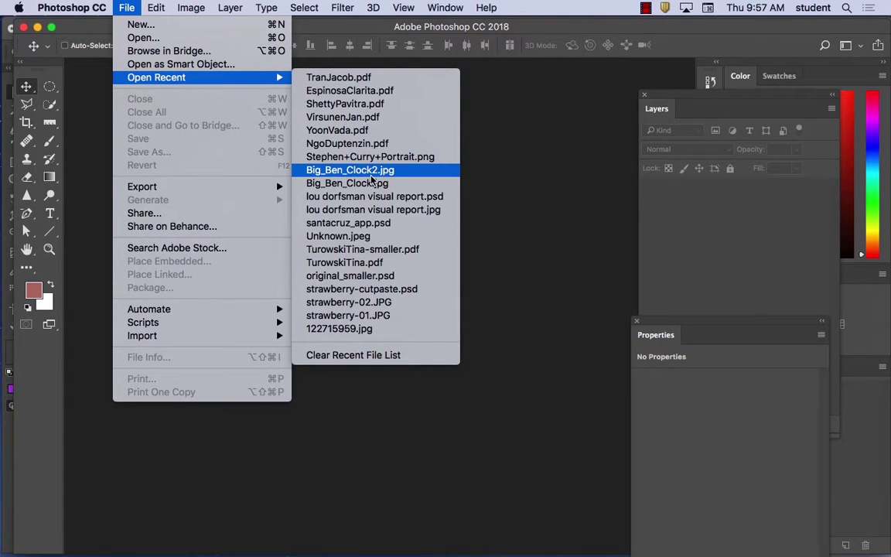
click(383, 222)
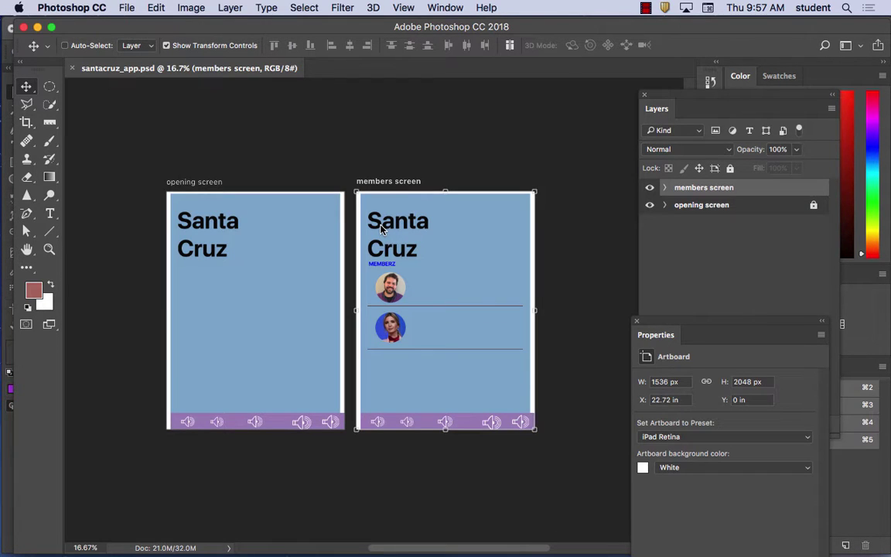
Step: Paste the copied battery artwork into santacruz_app.psd as a Smart Object
key(super+equal)
key(super+equal)
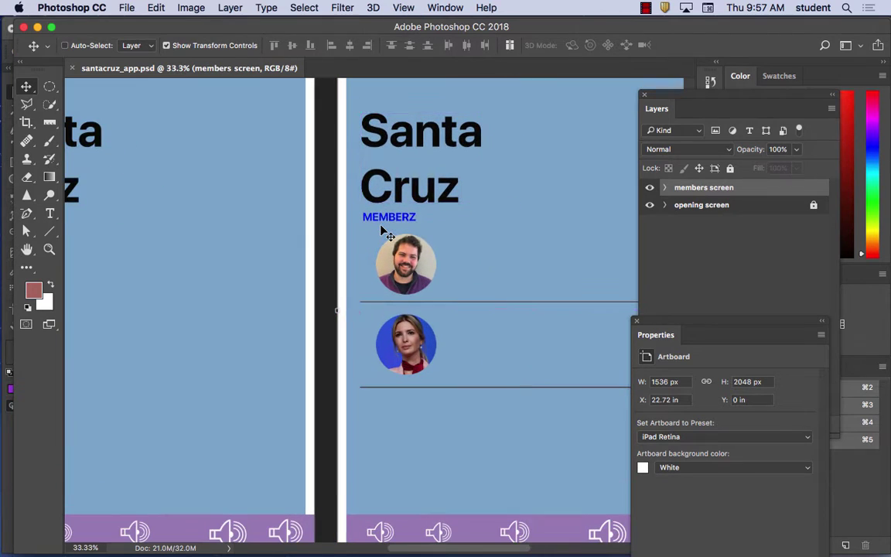
scroll(368, 223, left, 5)
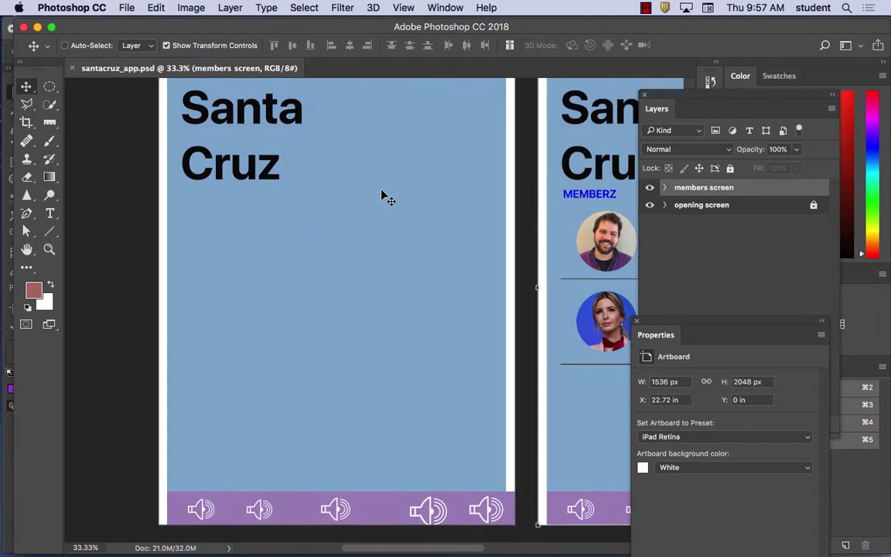
key(super+v)
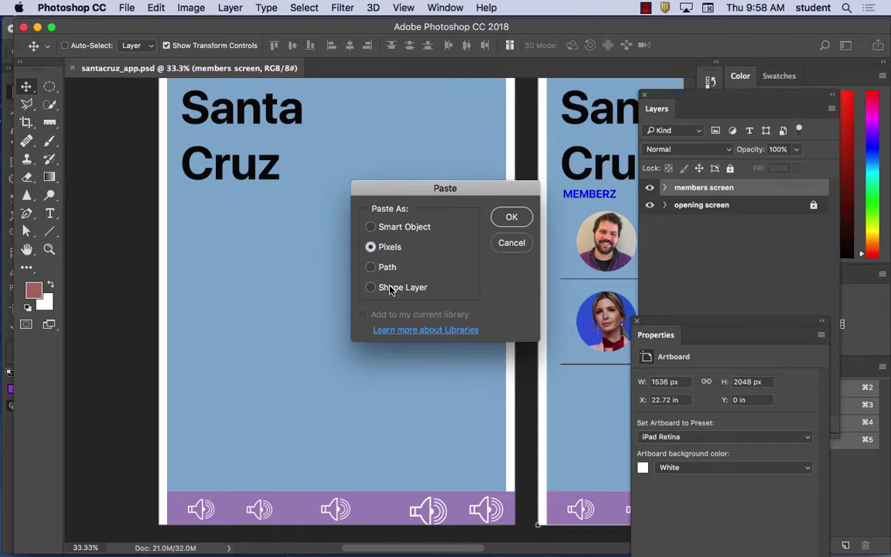
click(404, 227)
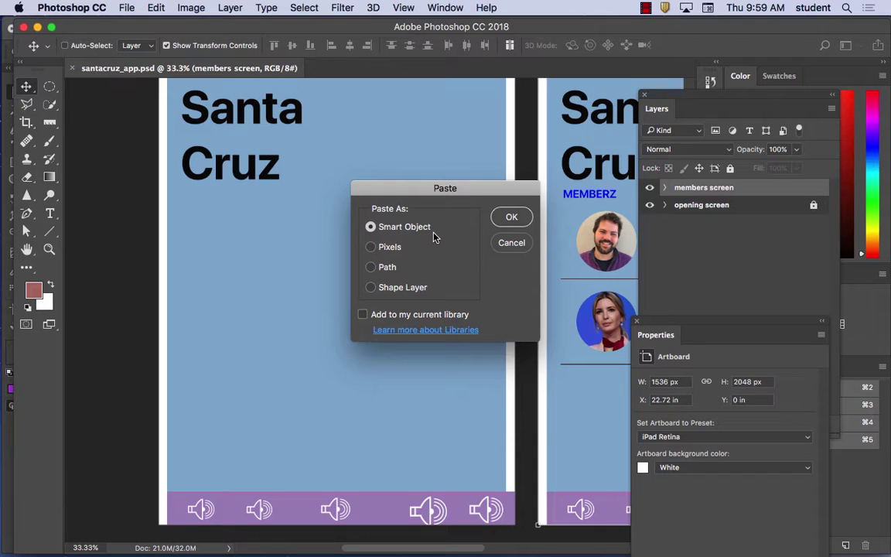
click(510, 219)
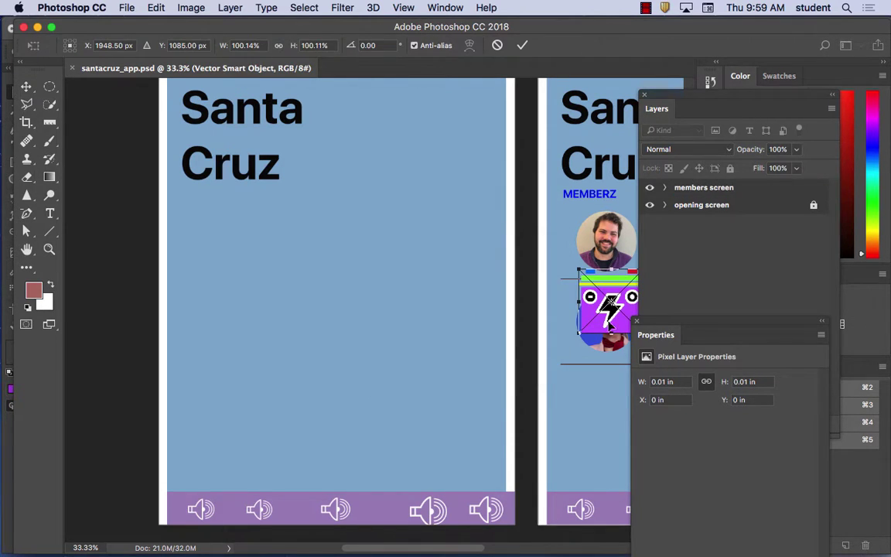
Step: Move the pasted battery to about X 907.5 px, Y 656 px, beside the title on the members screen, and place it
drag(620, 321, 592, 291)
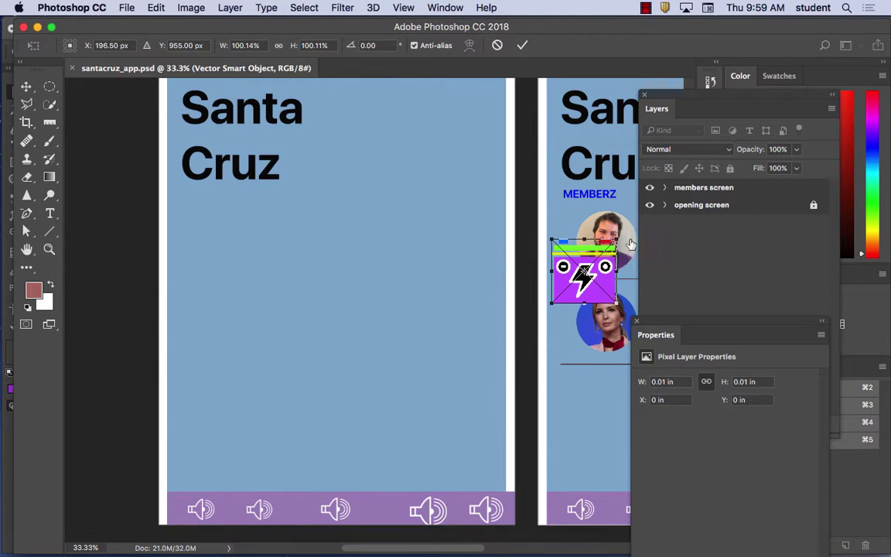
scroll(403, 232, right, 6)
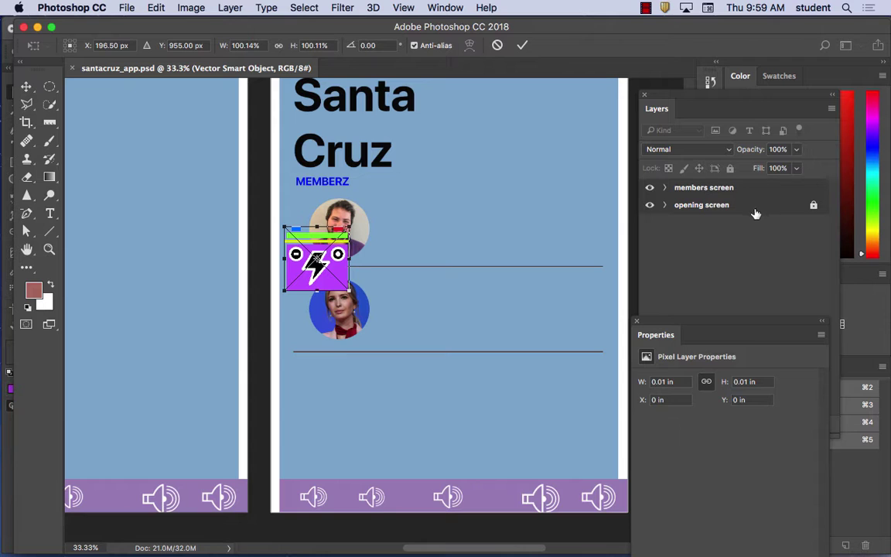
drag(341, 276, 503, 206)
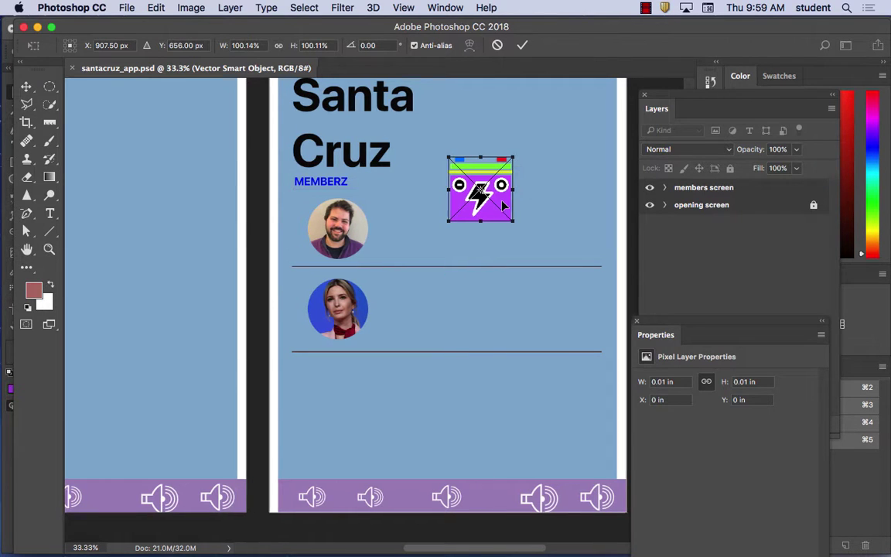
scroll(502, 205, right, 1)
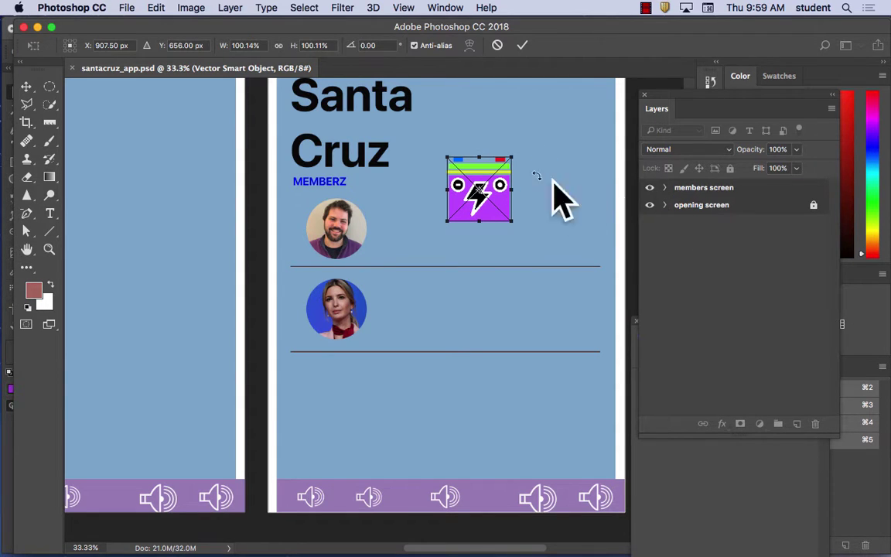
scroll(236, 113, right, 1)
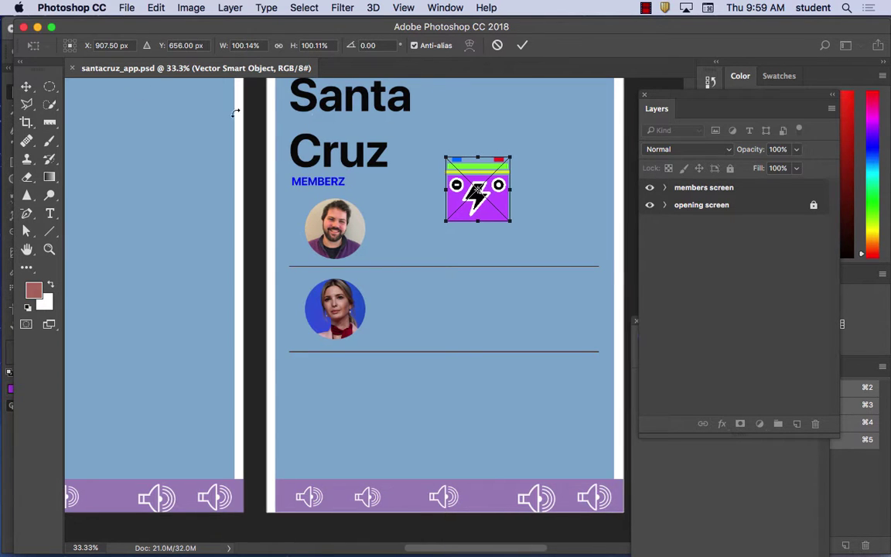
click(25, 88)
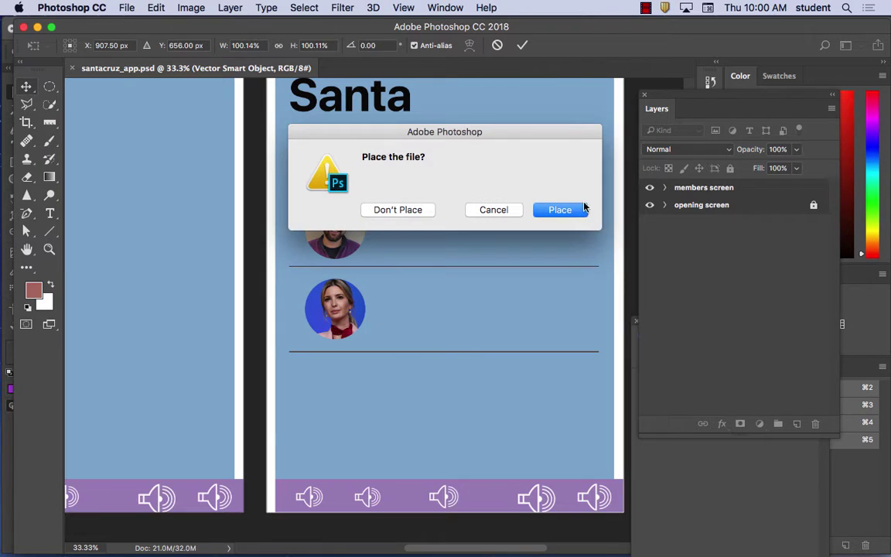
click(568, 212)
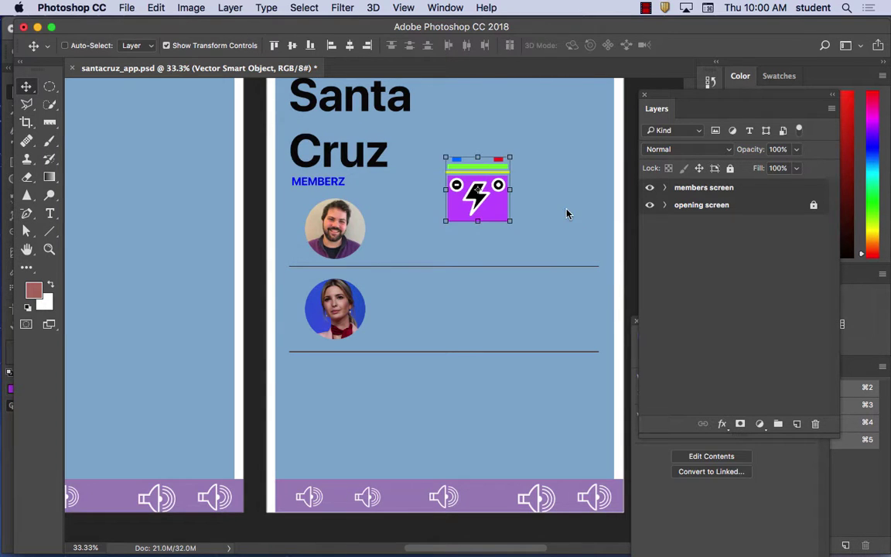
Step: Expand the members screen artboard's layers, then scale the battery Smart Object up to about 185% and commit the transformation
click(664, 187)
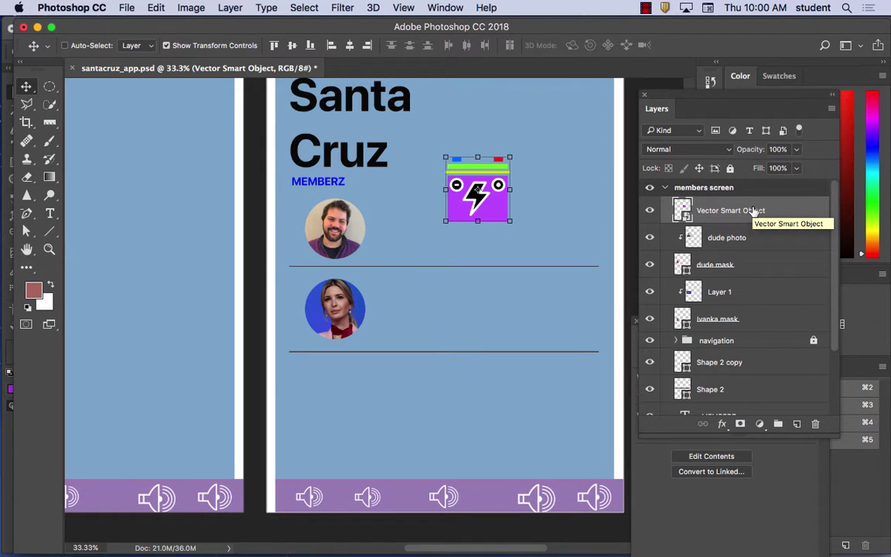
drag(510, 158, 566, 102)
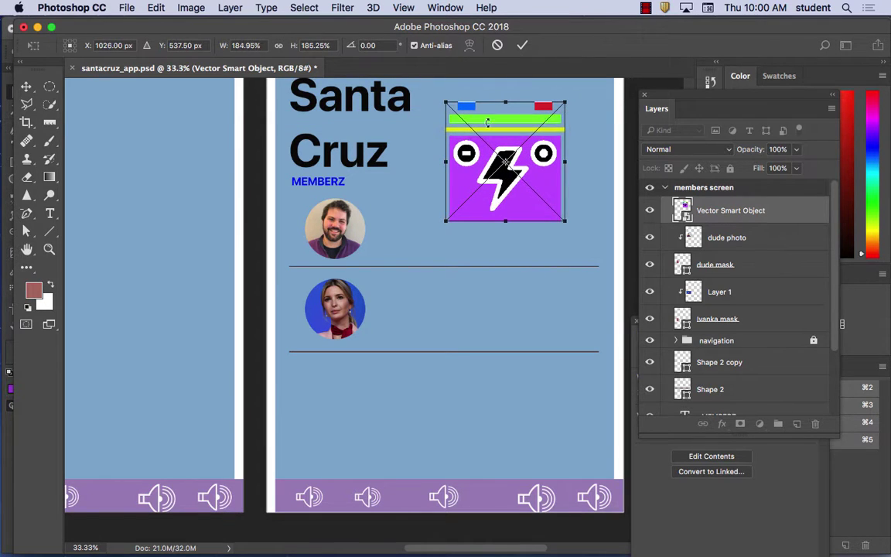
click(23, 90)
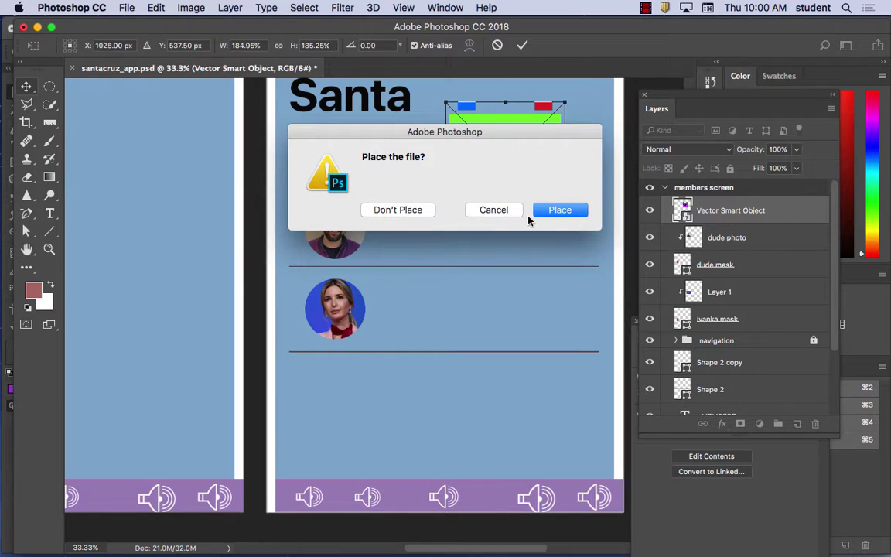
click(560, 209)
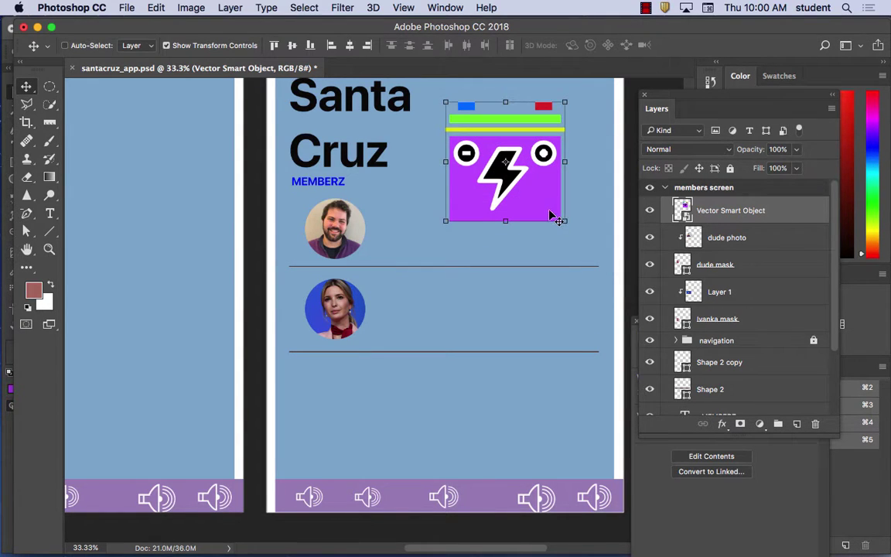